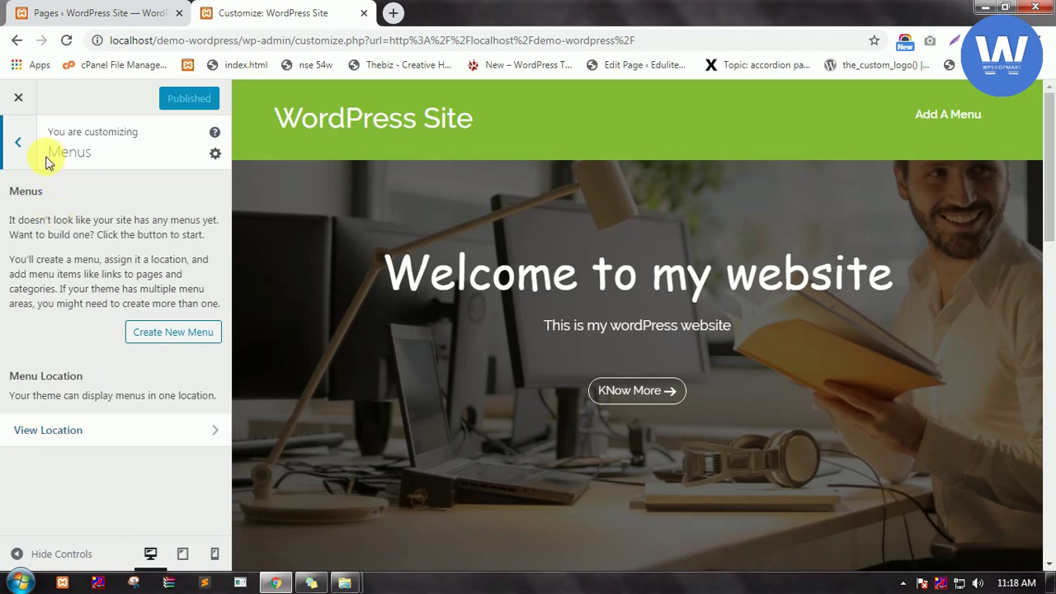
- Create a new menu named top-menu and assign it to the Primary Menu location
click(167, 333)
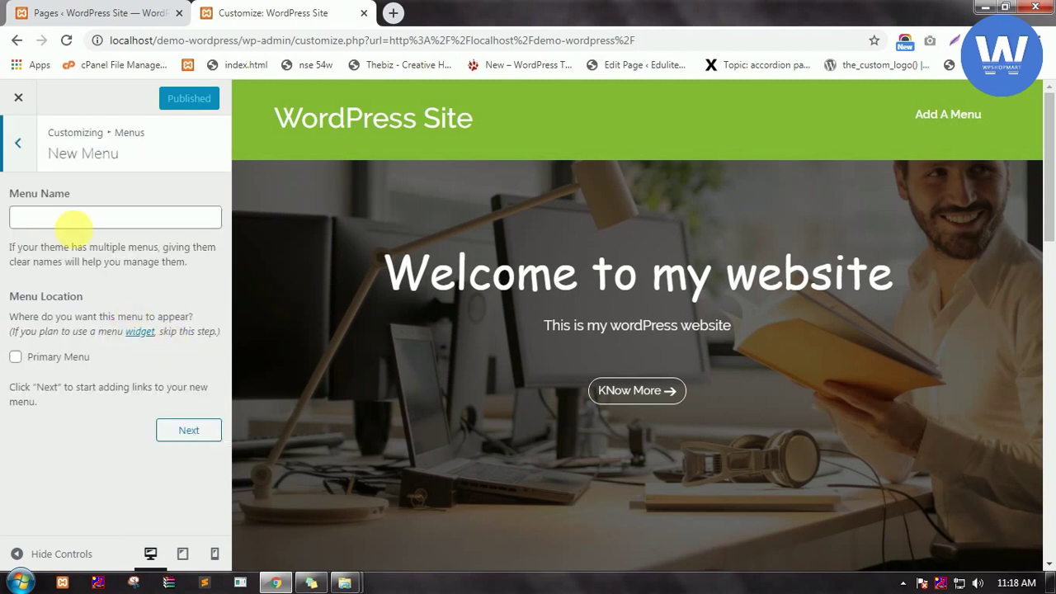
click(73, 219)
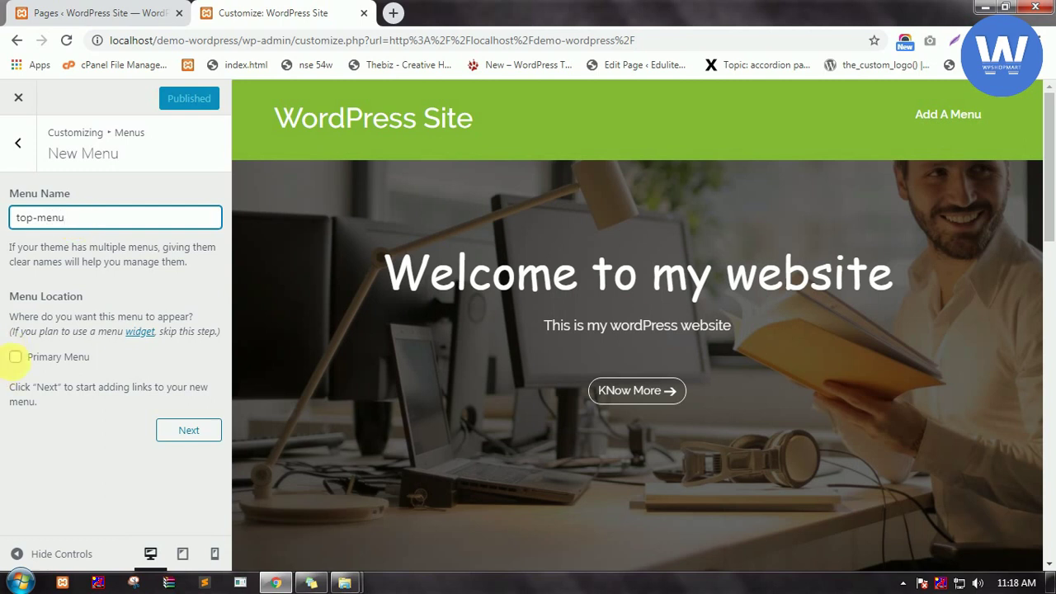
click(15, 359)
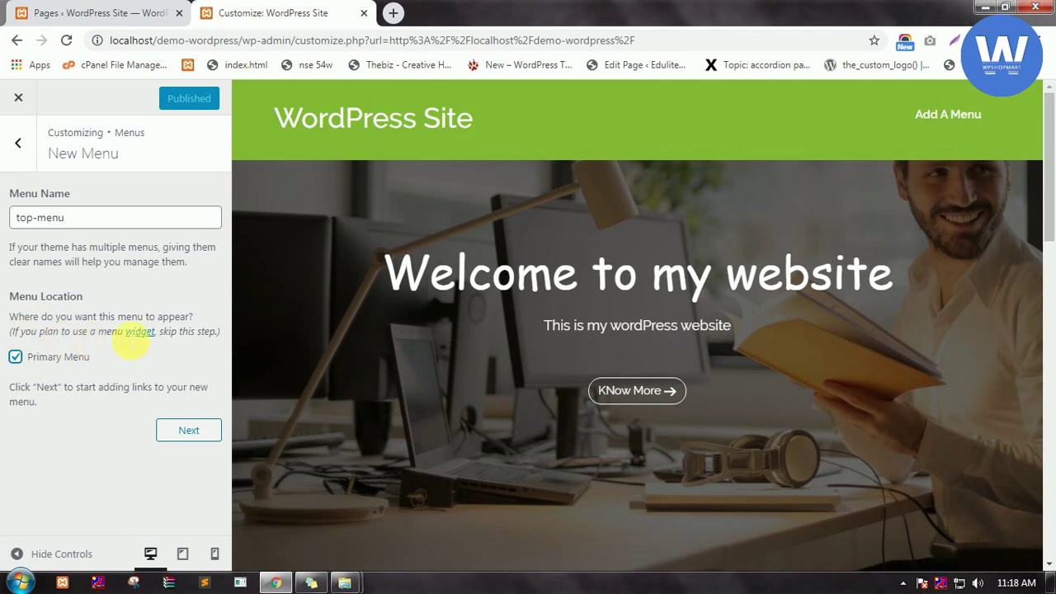
click(186, 431)
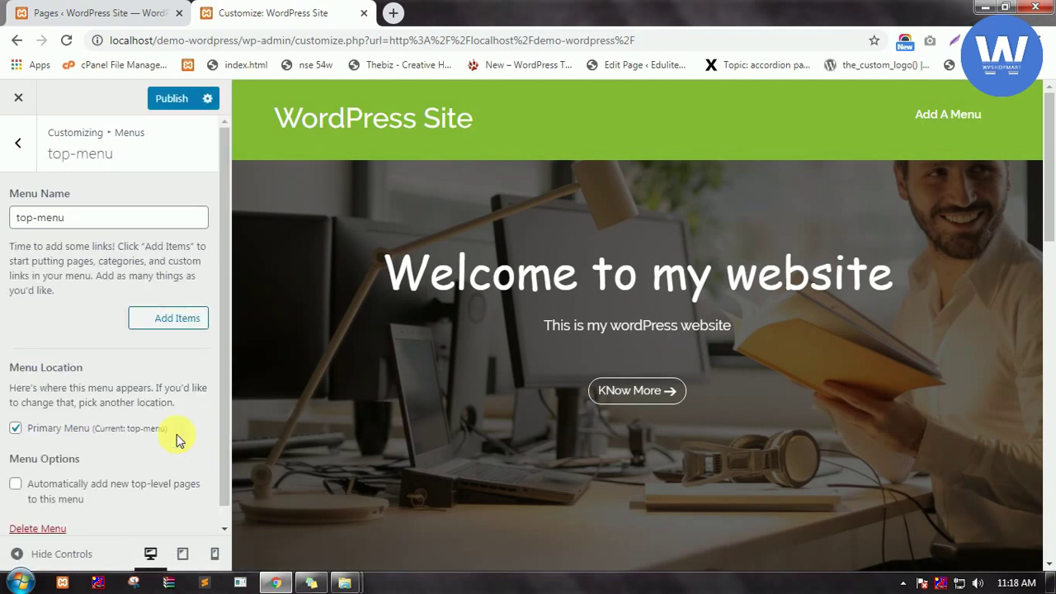
- Add the Home, About, Welcome to my website and Sample Page items to top-menu
scroll(71, 330, down, 1)
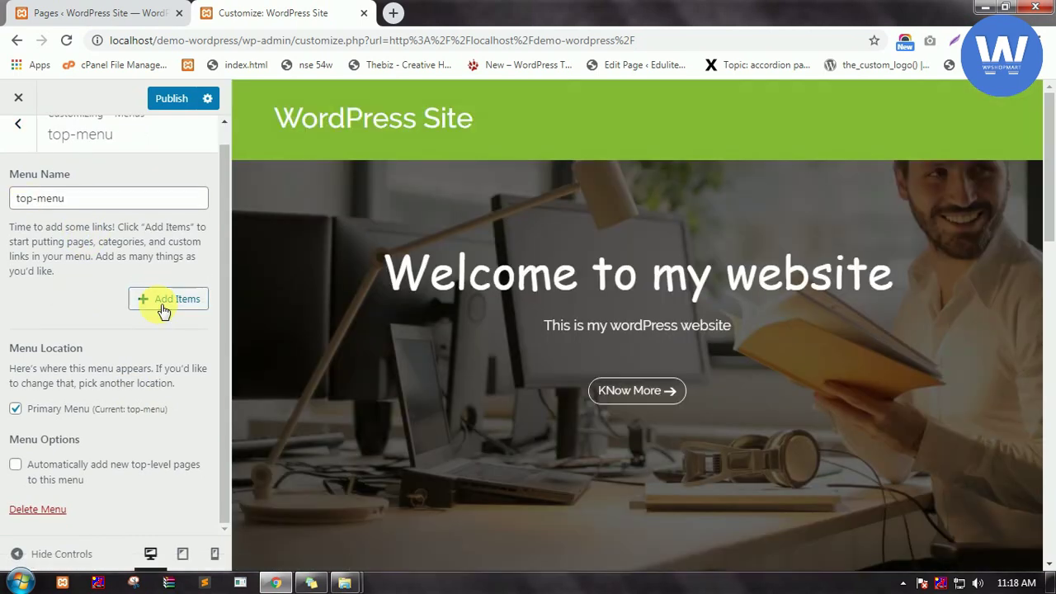
click(163, 305)
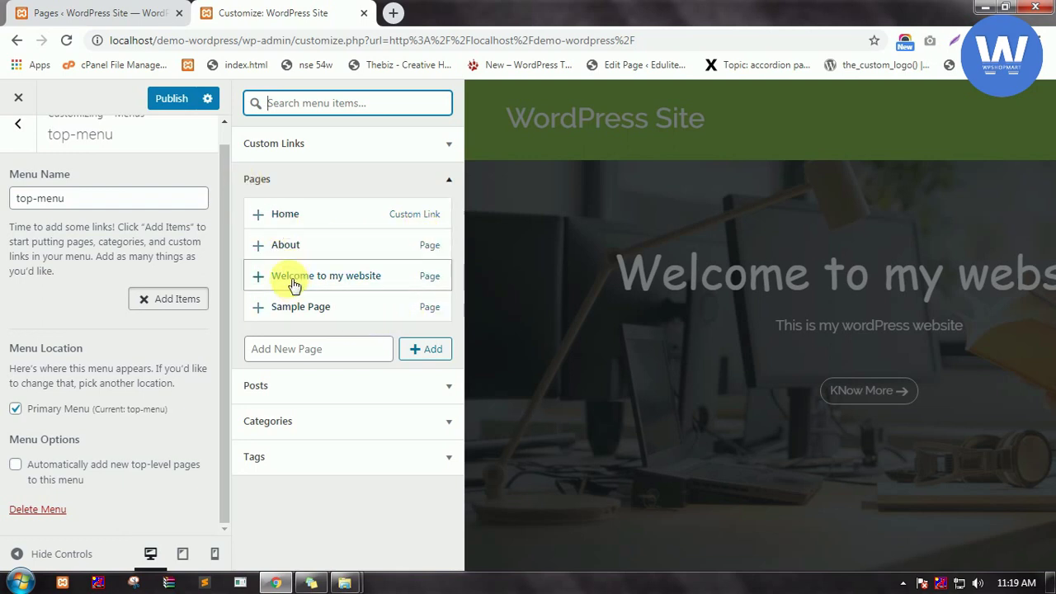
click(343, 217)
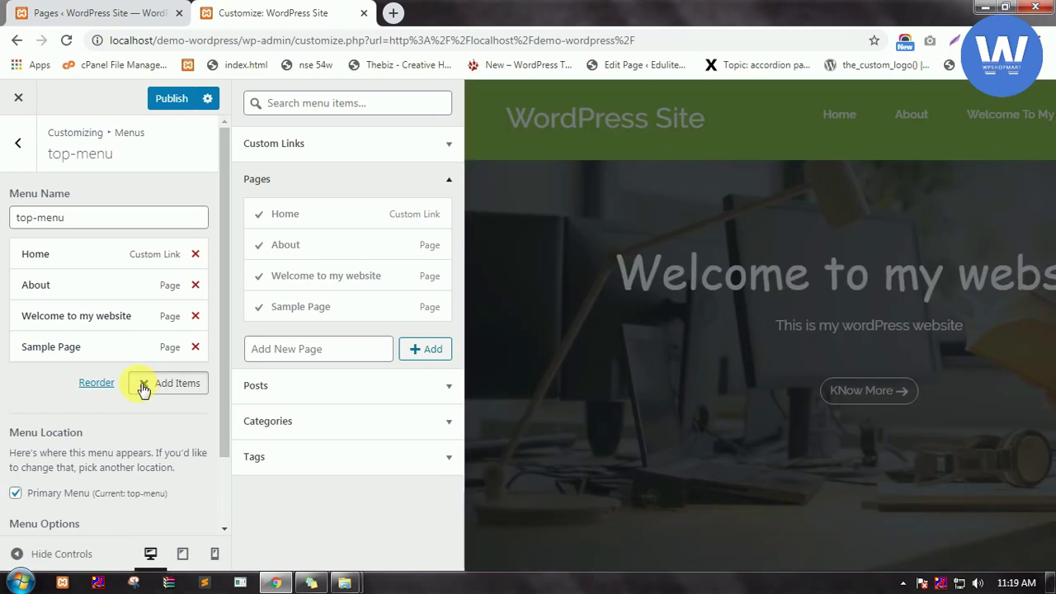
click(142, 388)
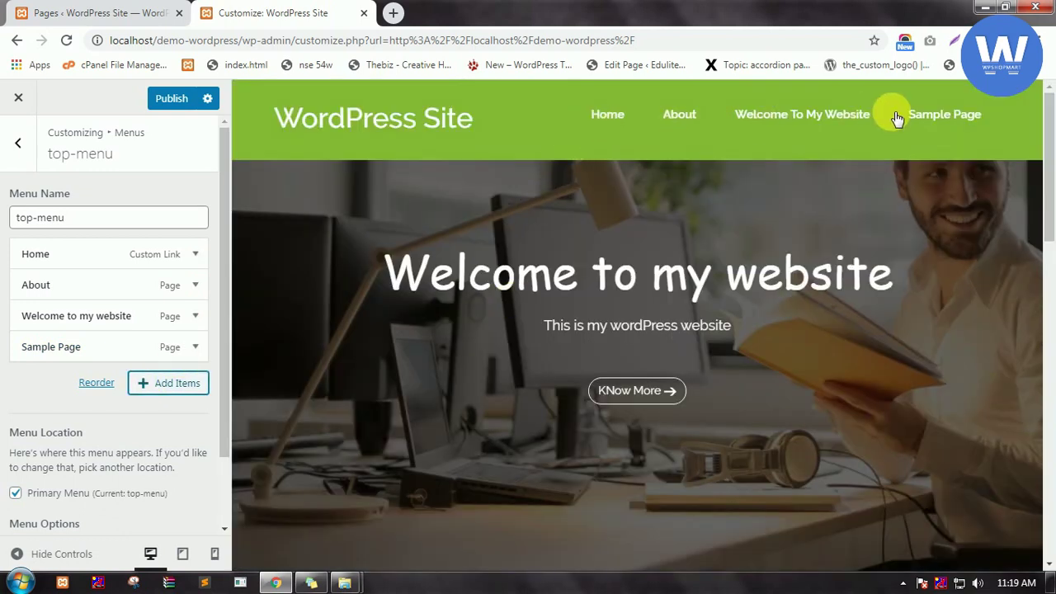
- Create a page titled "new page" from within the menu items, add it to top-menu, and publish the menu
click(145, 390)
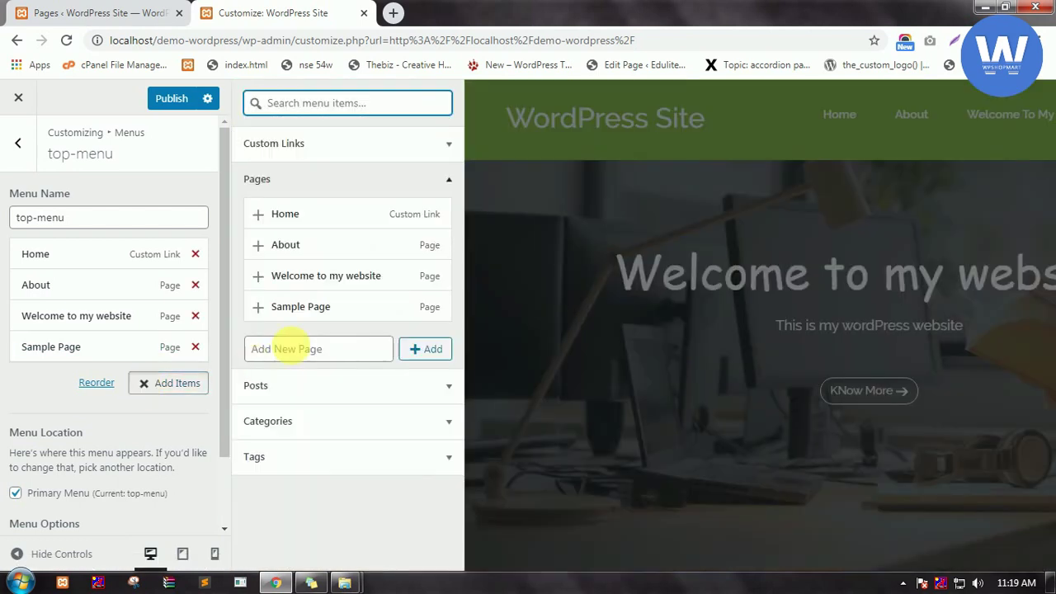
click(296, 350)
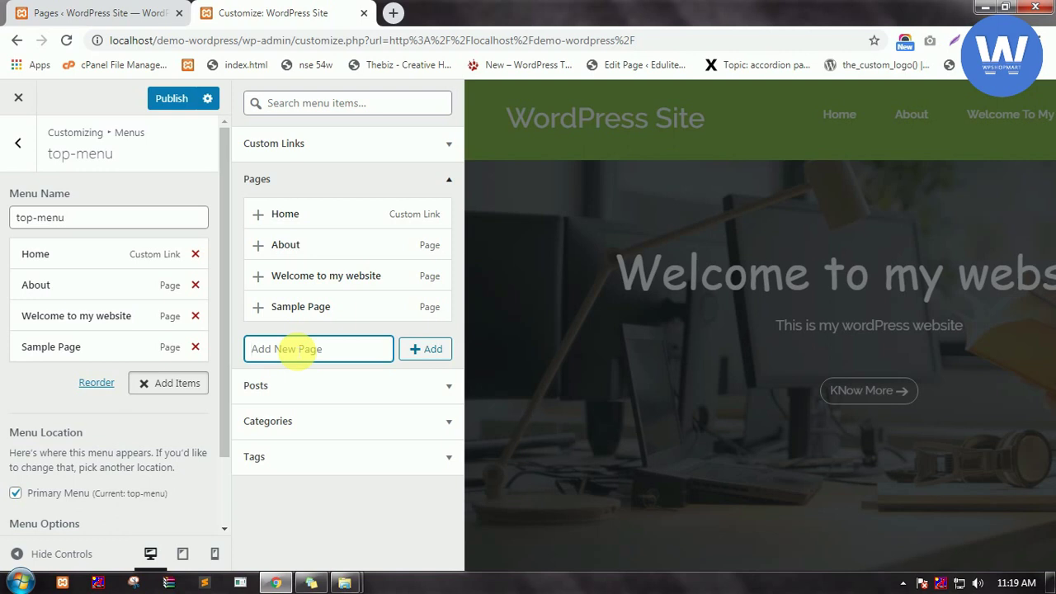
text(new page)
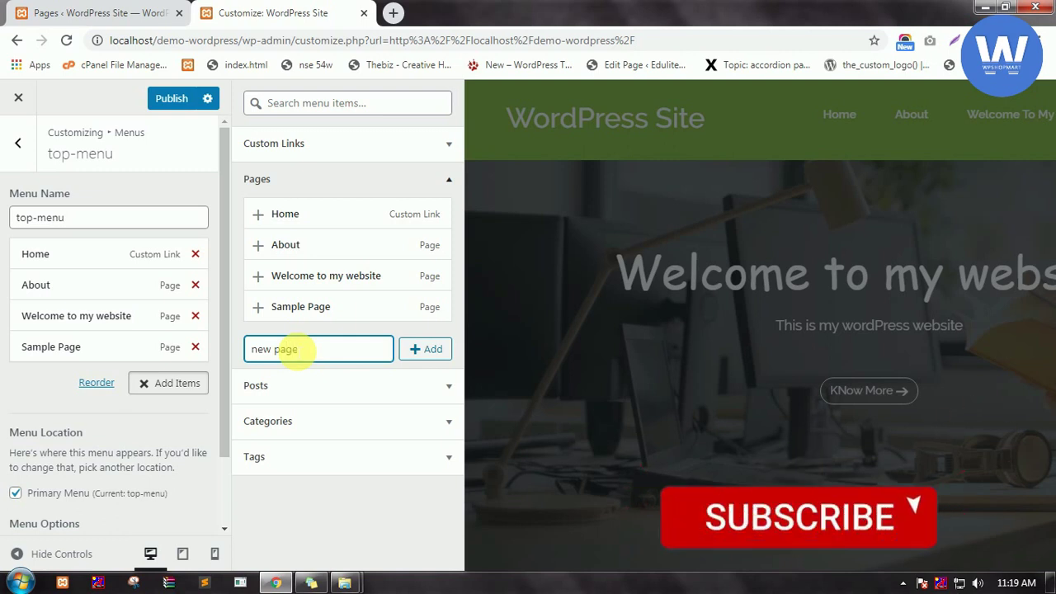
click(426, 353)
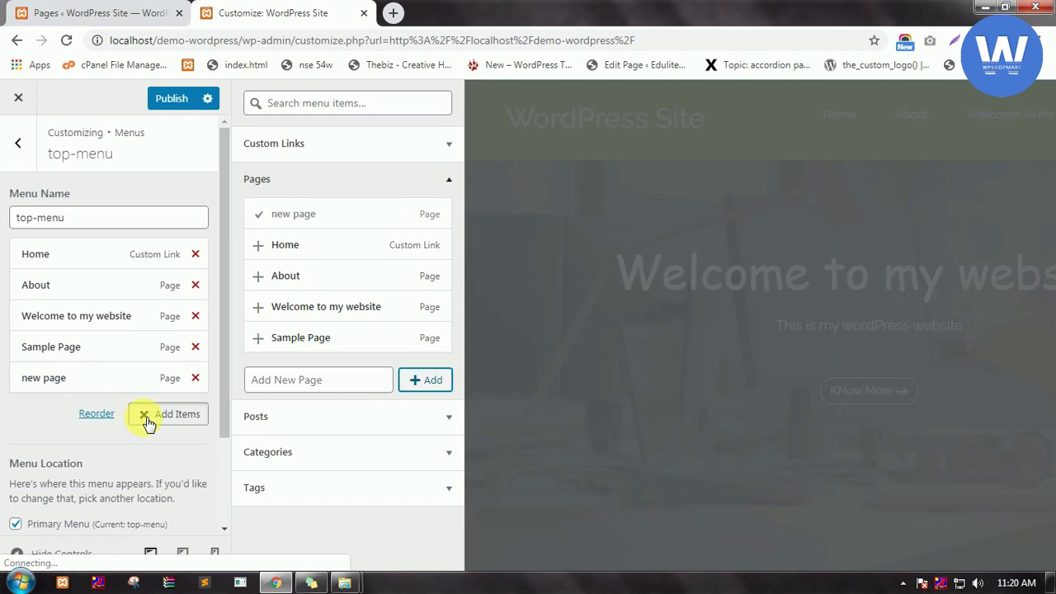
click(147, 422)
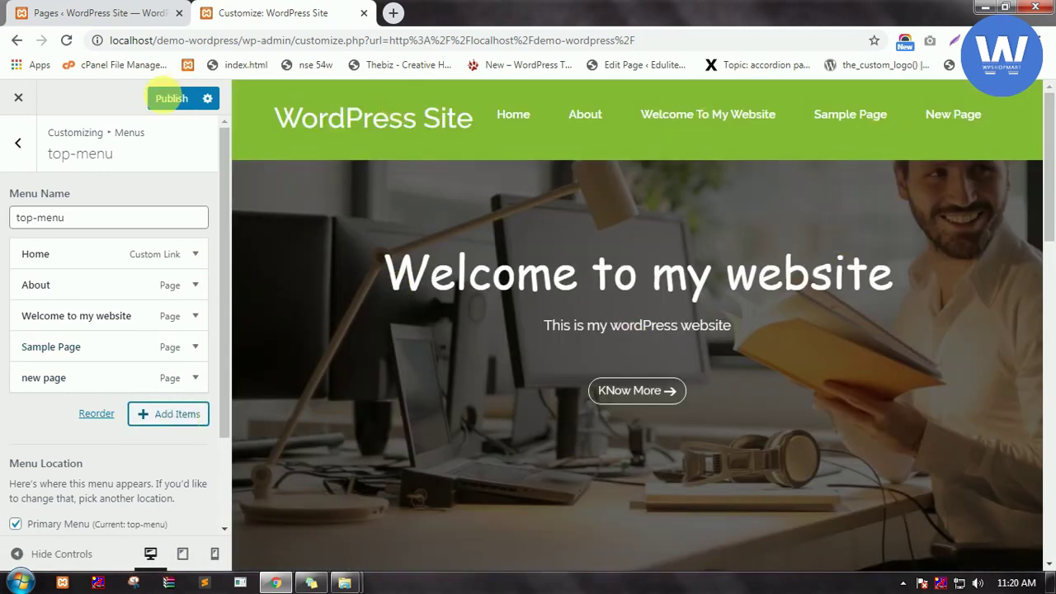
click(168, 99)
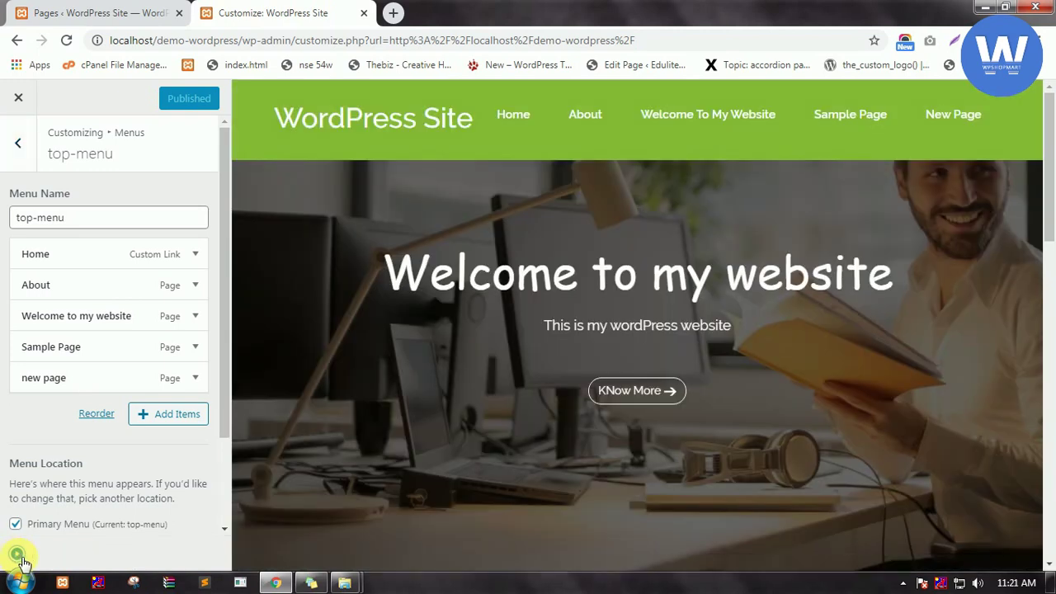
- Preview the site without the customizer controls and check the refreshed admin Pages list for the new page
click(18, 556)
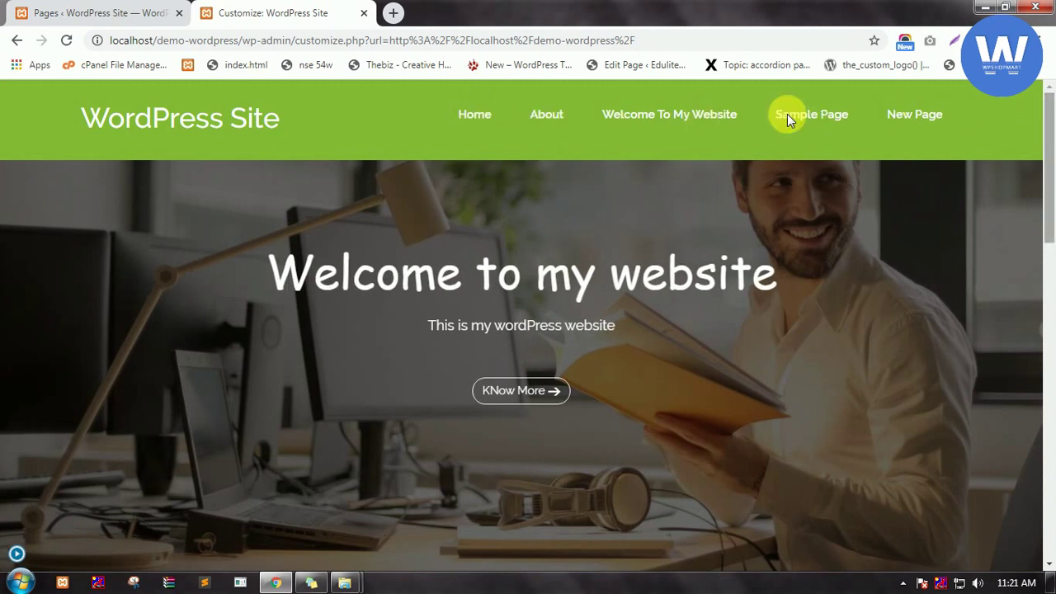
click(95, 13)
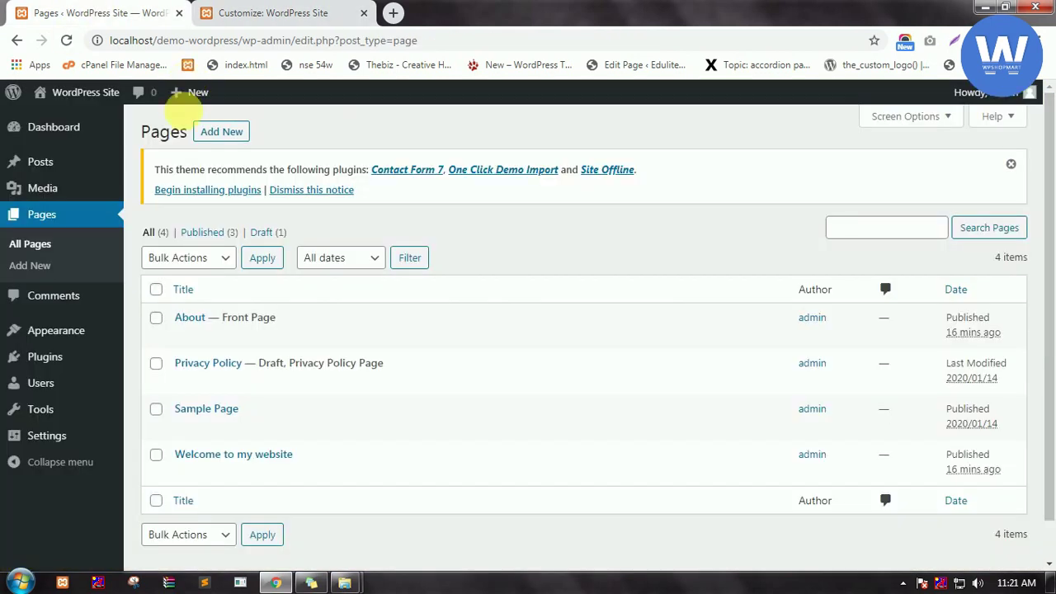
click(66, 41)
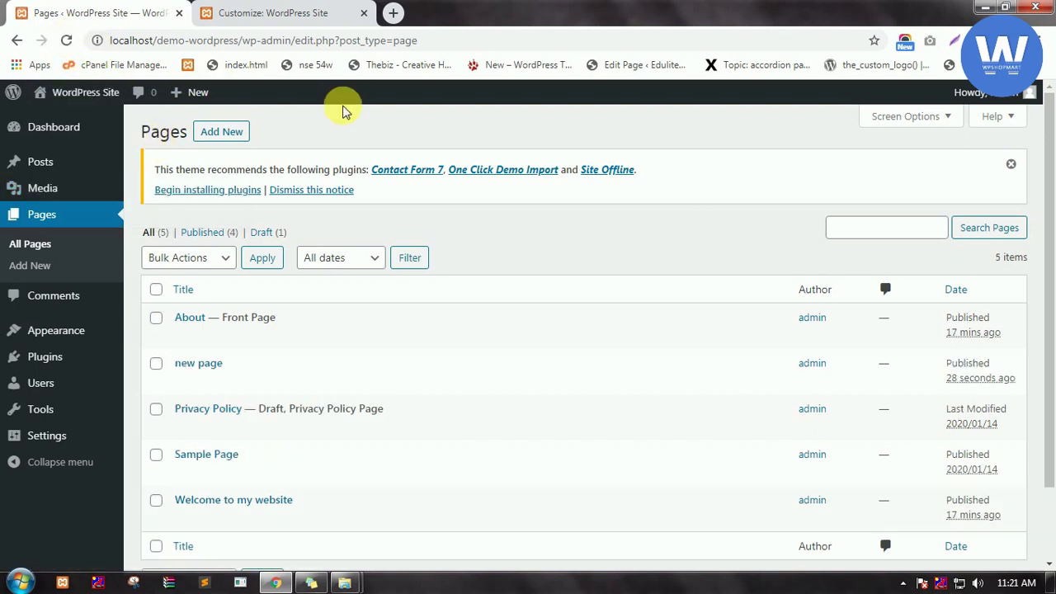
mouse_move(236, 377)
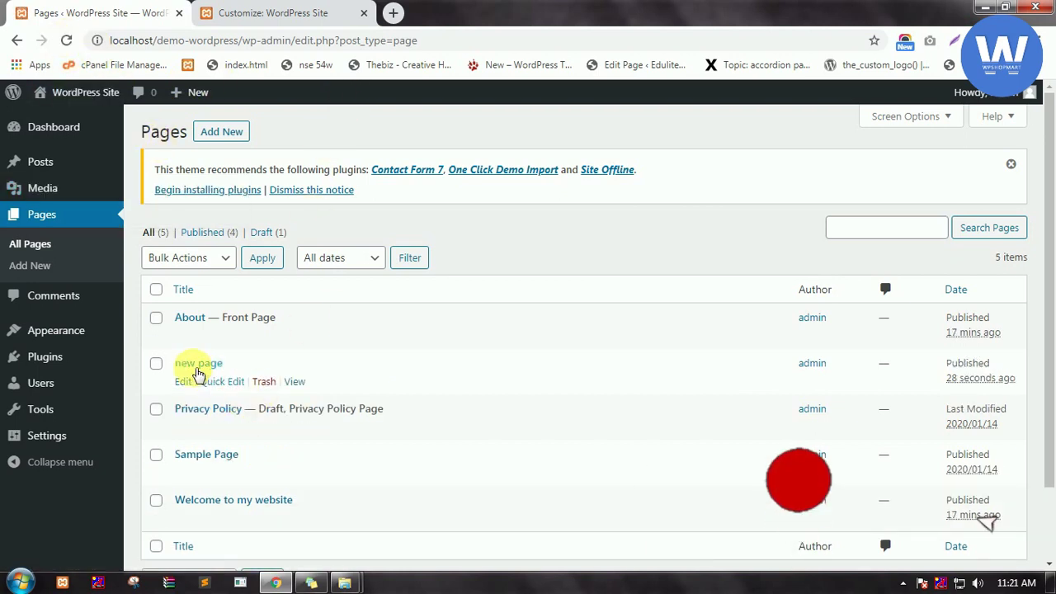
- Return to the customizer with its controls shown and make Welcome to my website a sub-item of About
click(247, 12)
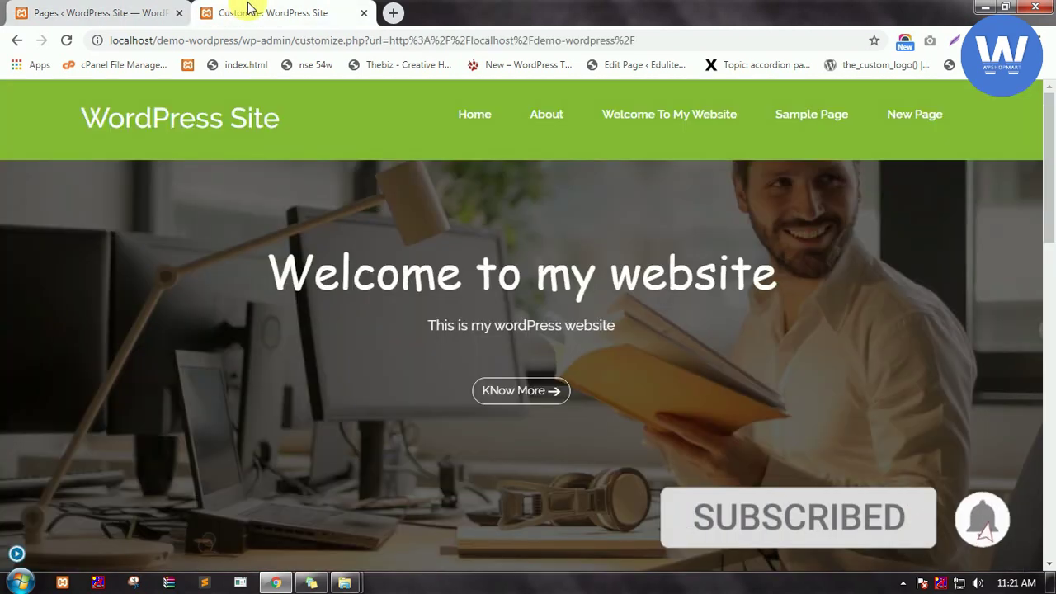
click(16, 553)
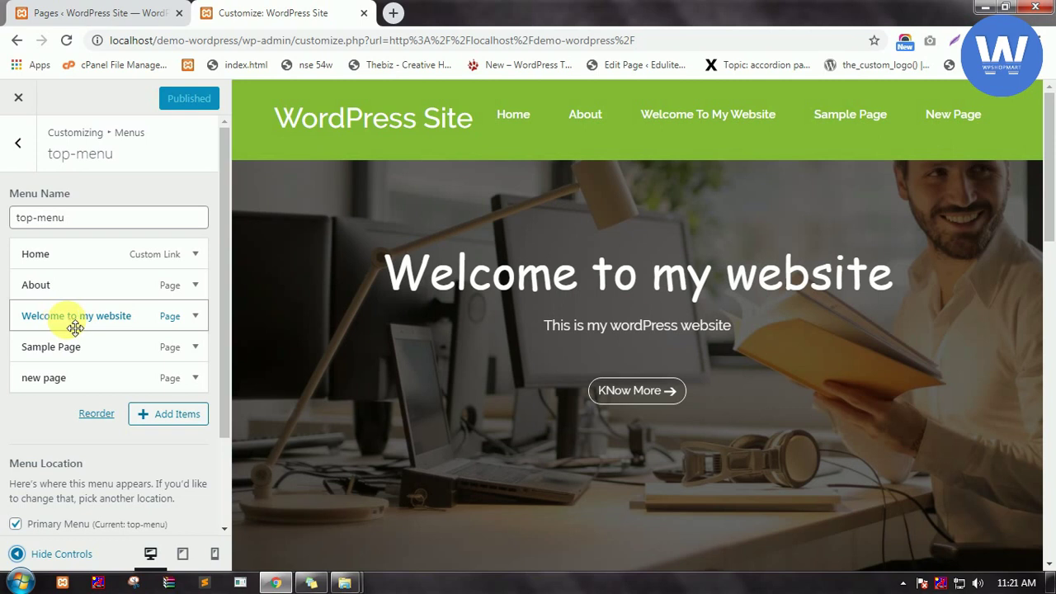
drag(75, 328, 96, 327)
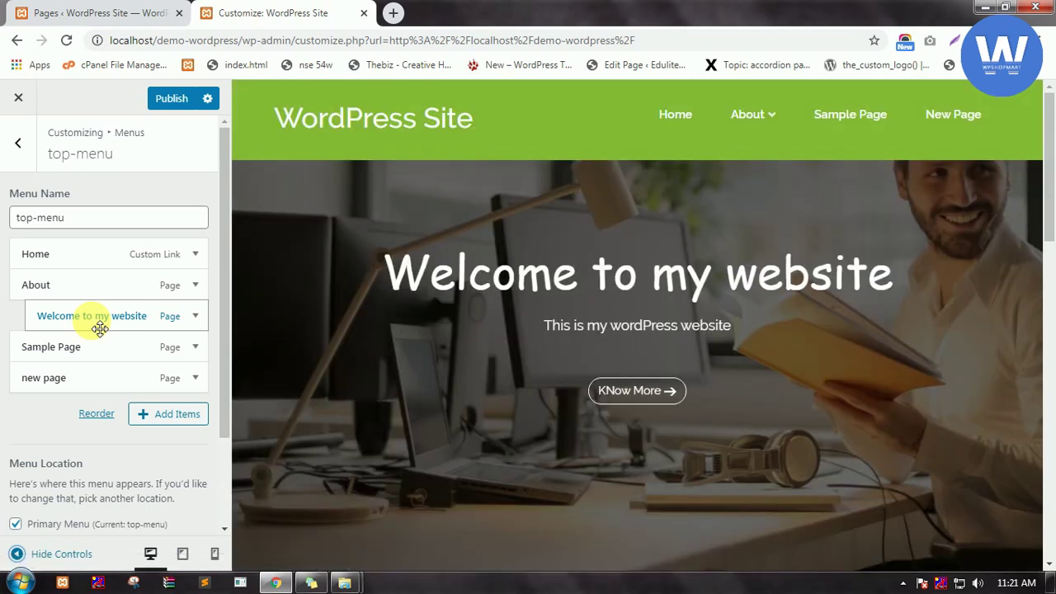
mouse_move(747, 124)
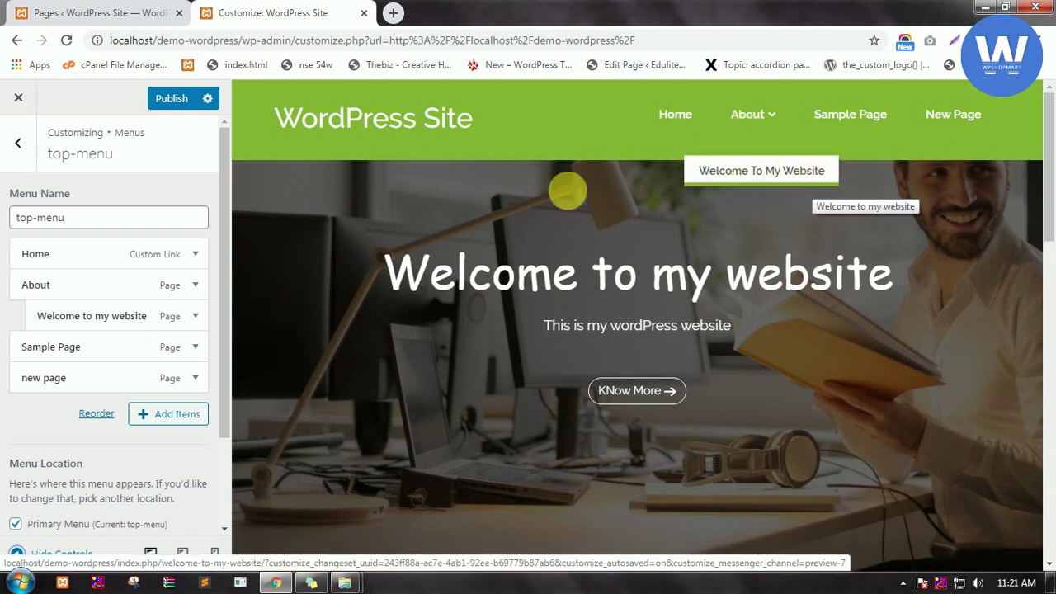
- Nest Sample Page beneath Welcome to my website, check the submenu in the preview, and return the item to the top level
drag(107, 358, 160, 323)
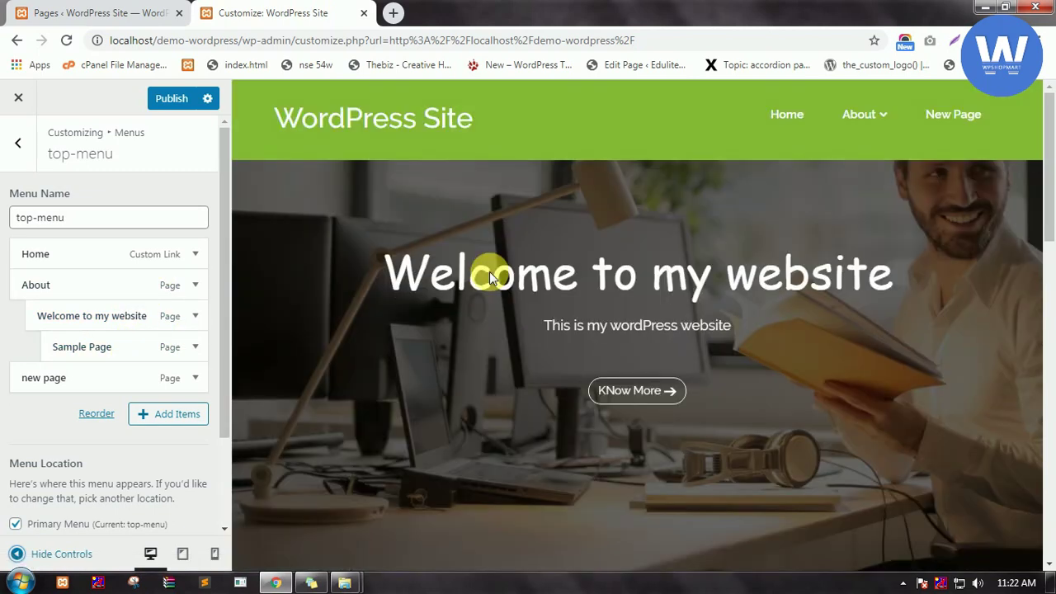
mouse_move(860, 116)
mouse_move(869, 177)
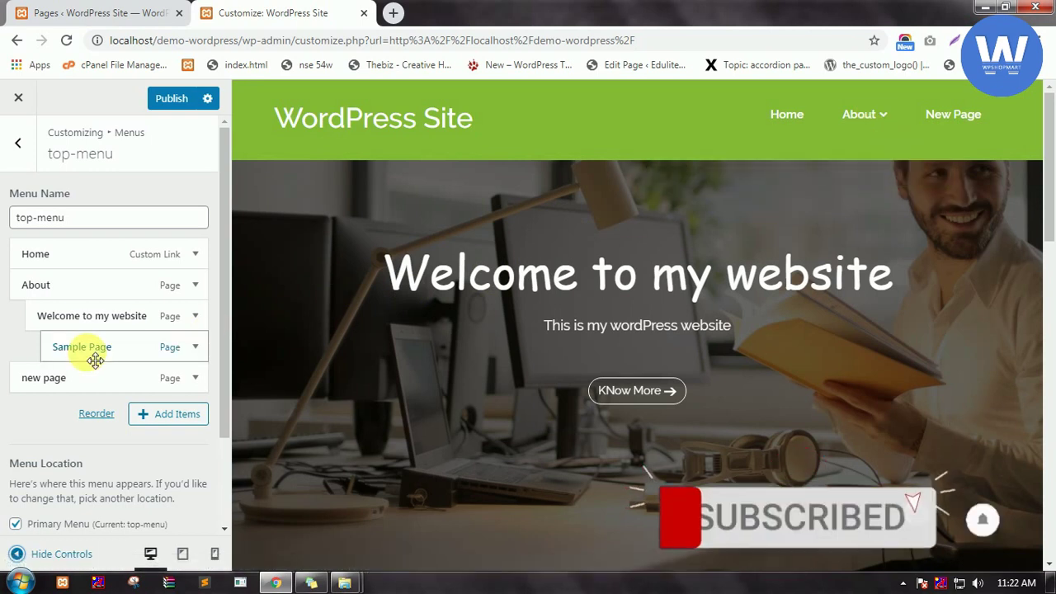
drag(92, 360, 65, 360)
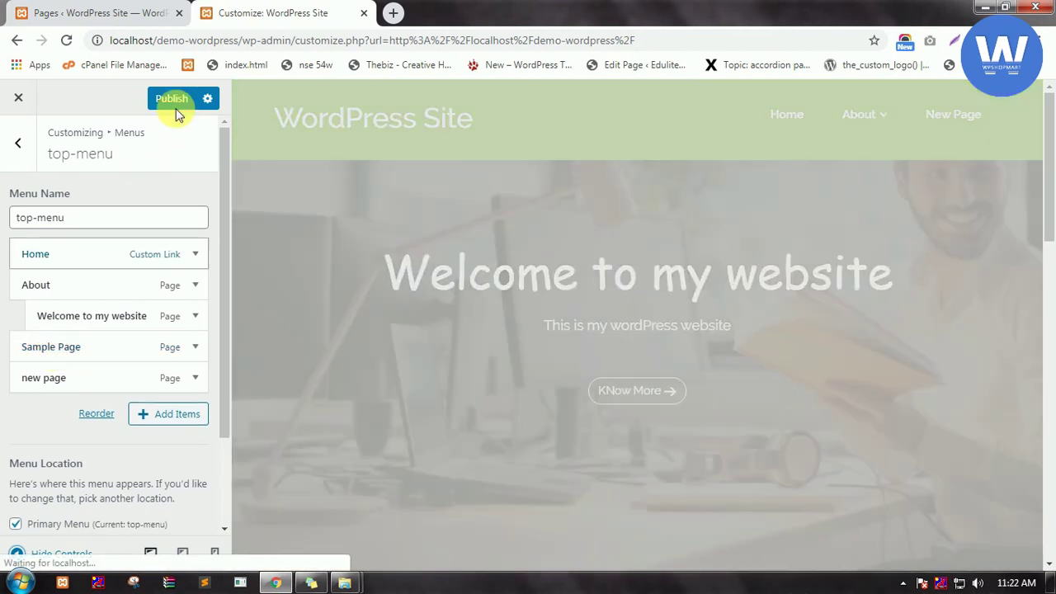
- Publish the rearranged top-menu
click(177, 101)
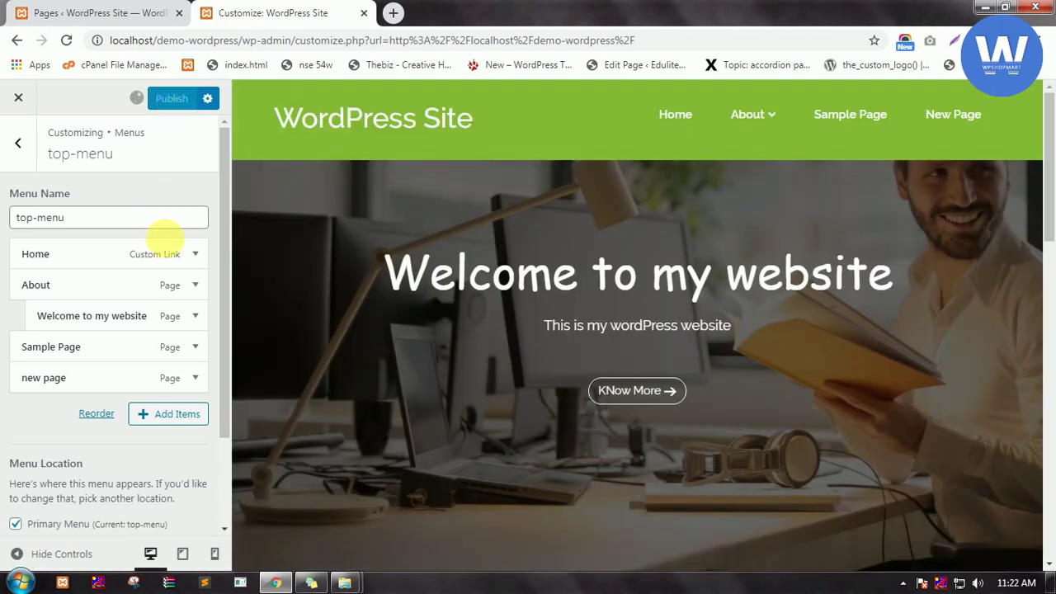
- Add a custom link to top-menu with the URL # and the link text "Contact us"
click(165, 415)
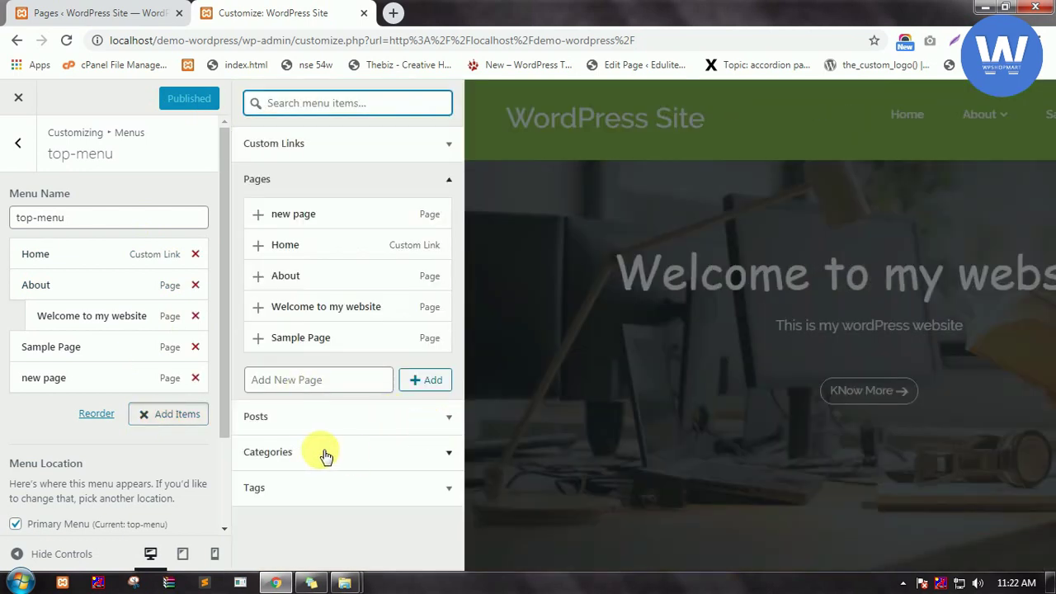
click(313, 147)
click(341, 183)
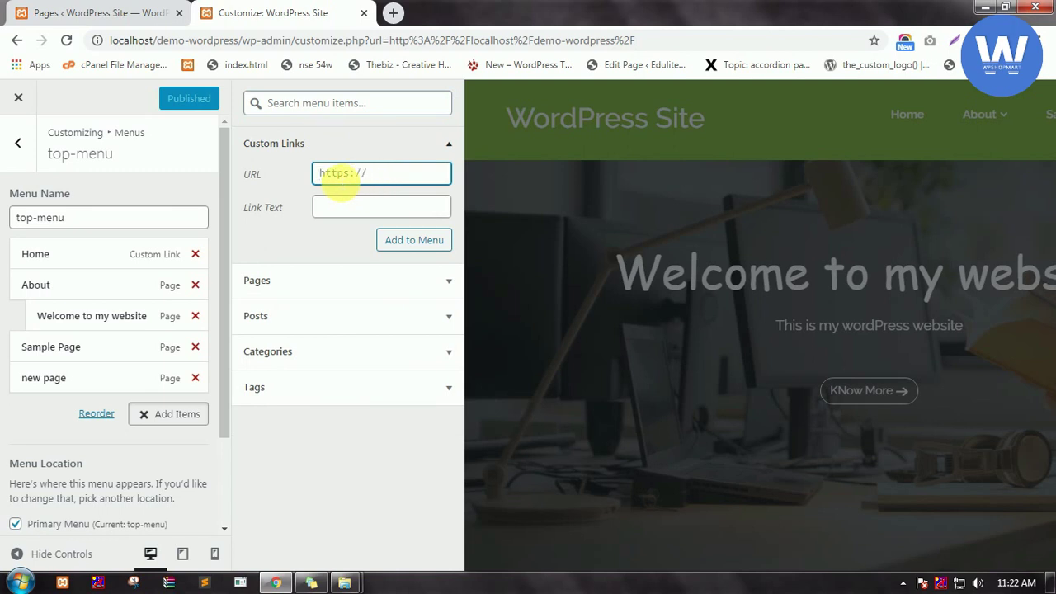
click(334, 216)
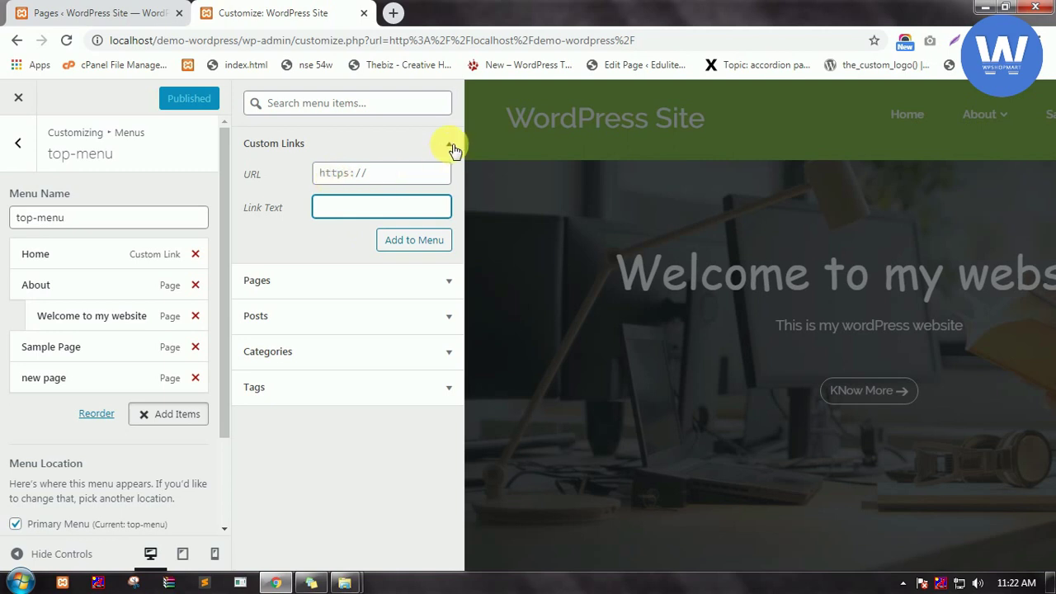
click(381, 175)
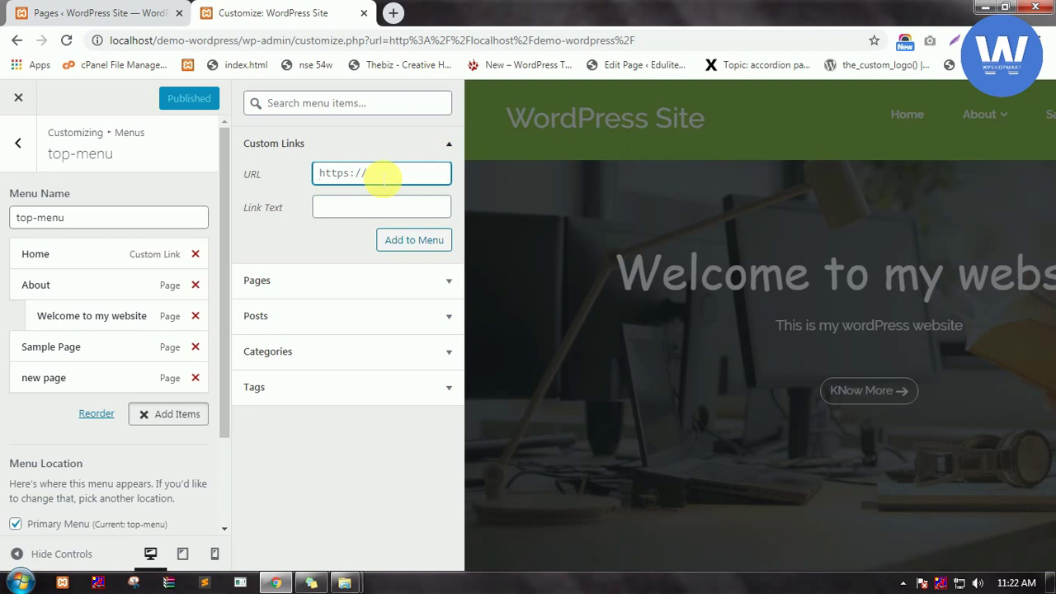
text(#)
click(351, 211)
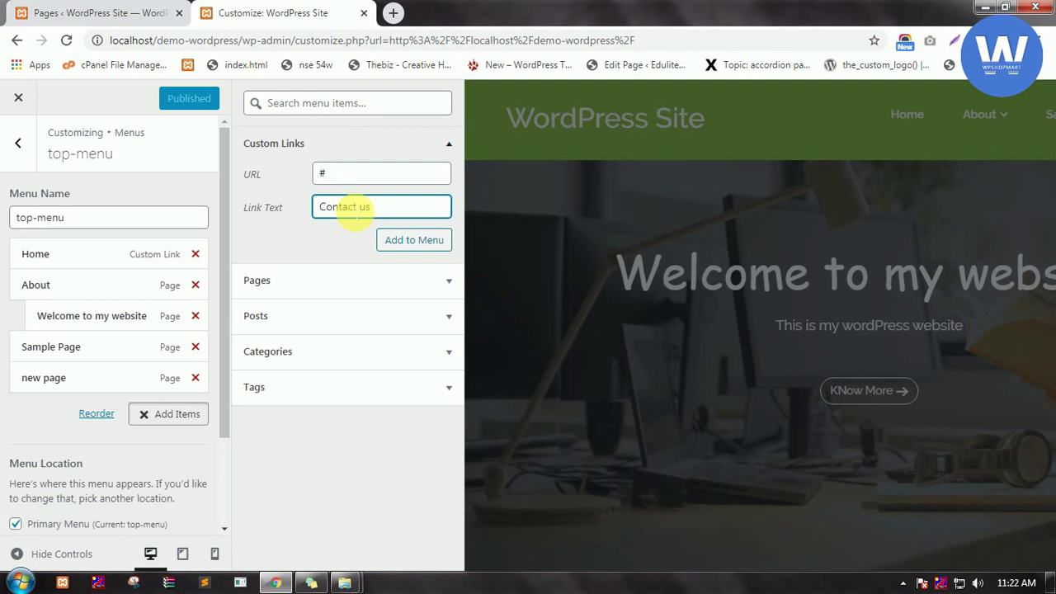
click(395, 245)
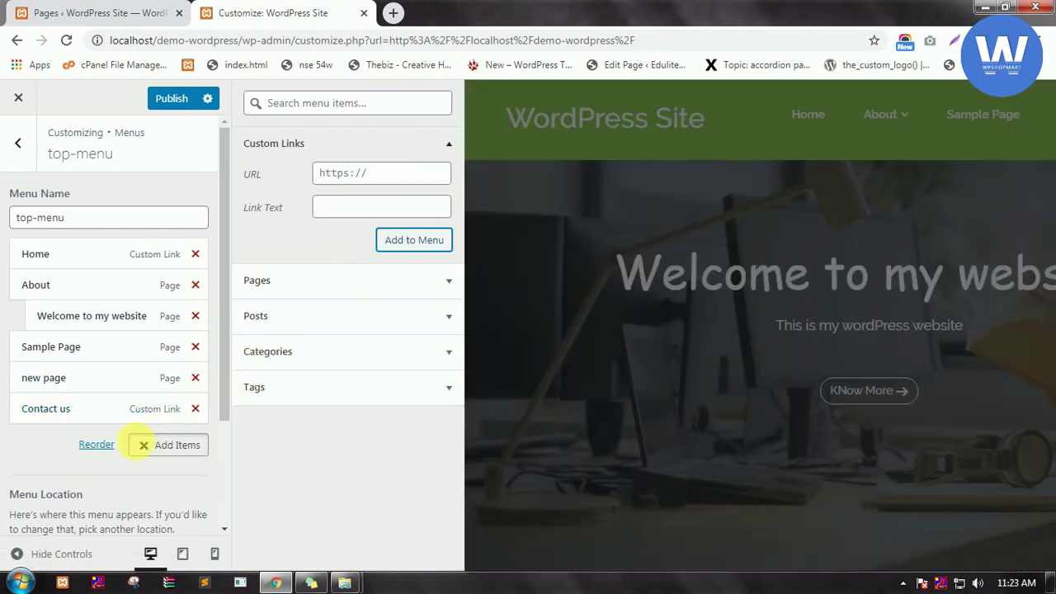
click(144, 450)
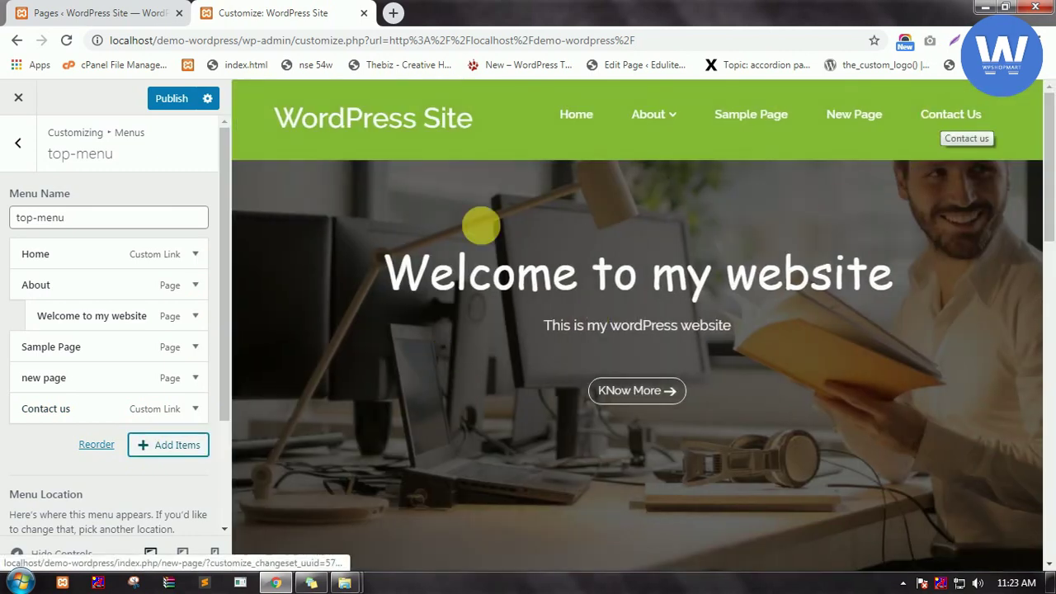
- Look through the posts, categories and tags that can be added to top-menu, without adding any of them
click(146, 450)
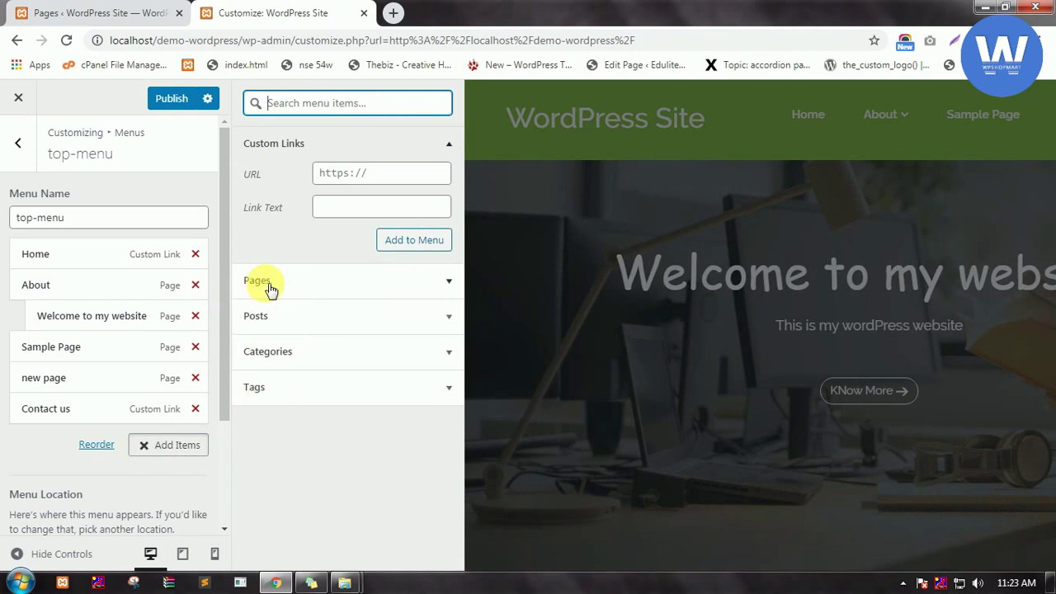
click(451, 319)
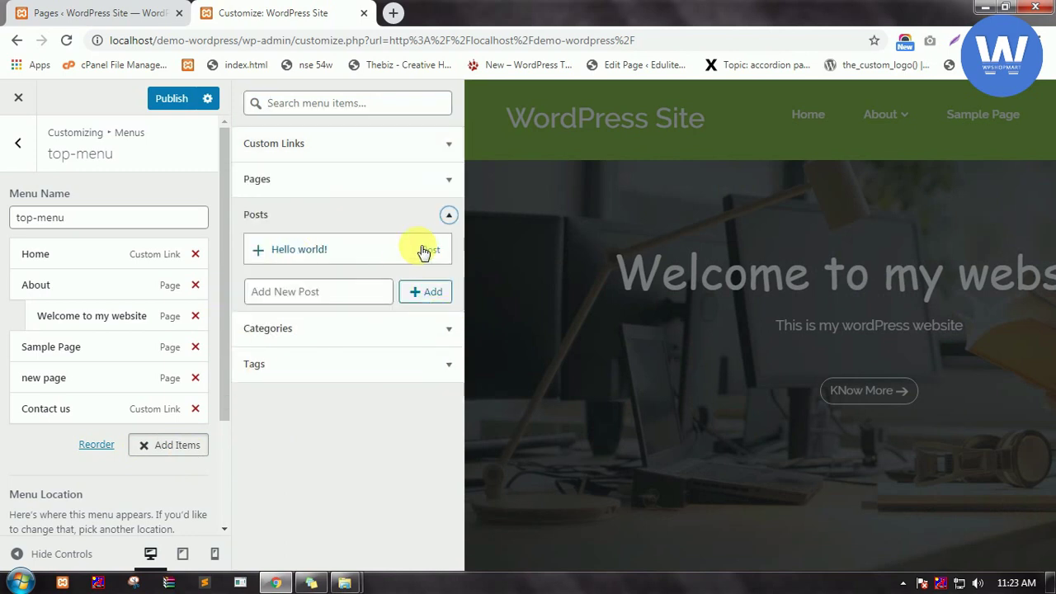
click(450, 186)
click(446, 456)
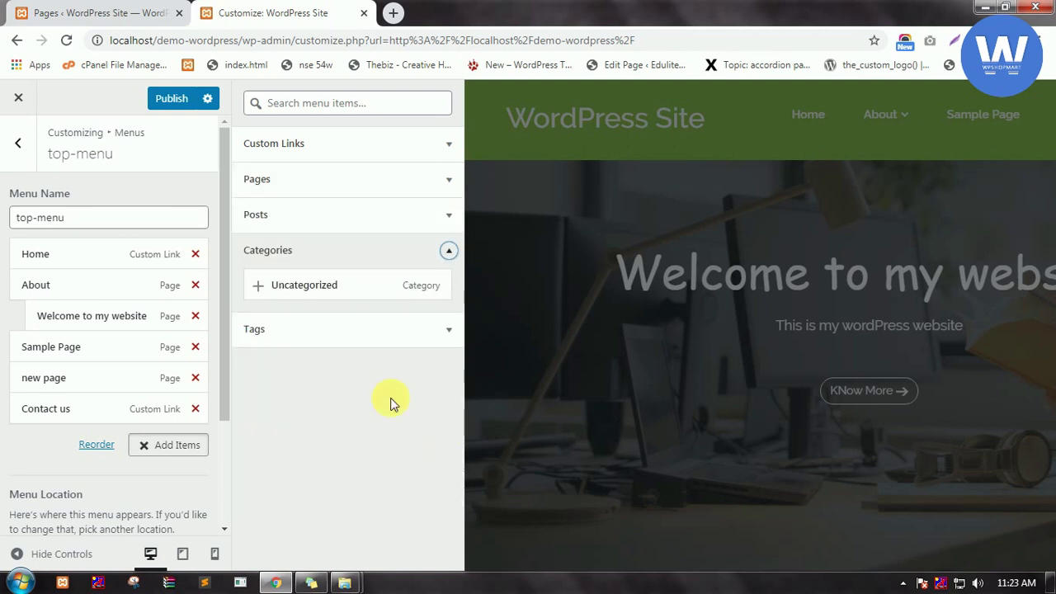
click(449, 216)
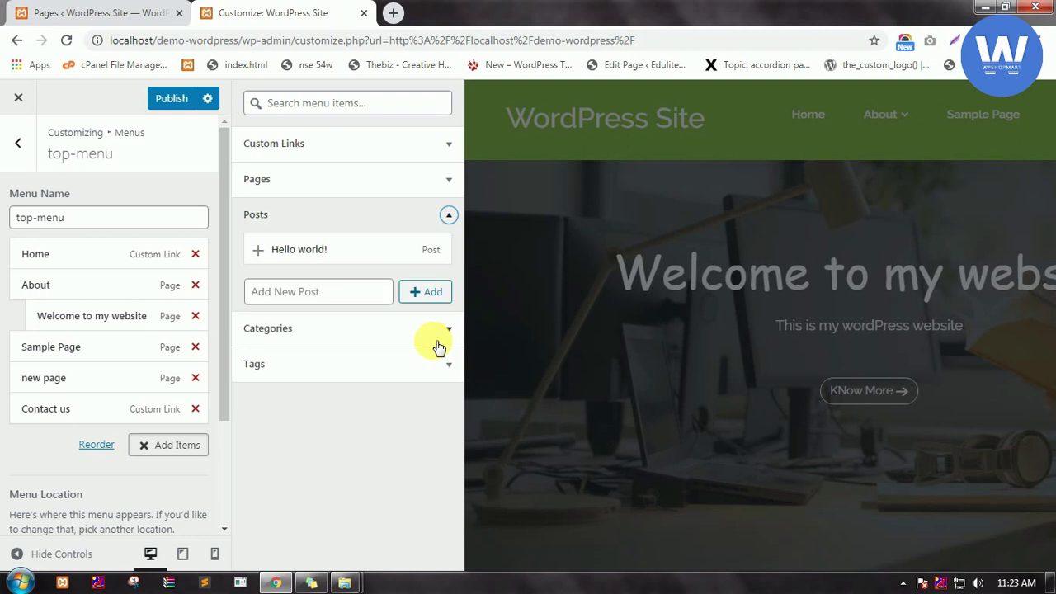
click(449, 375)
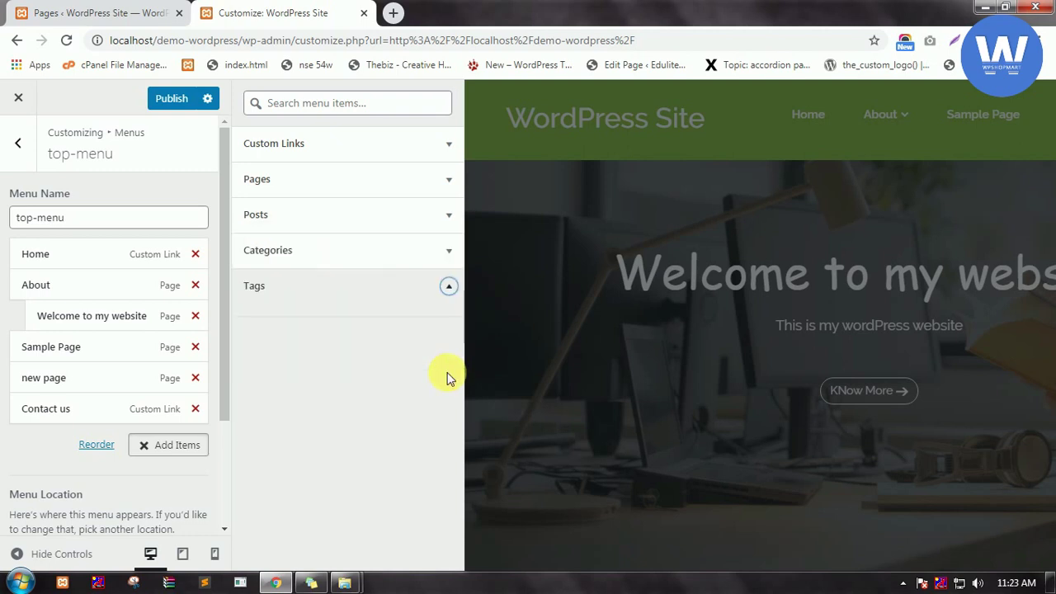
click(450, 252)
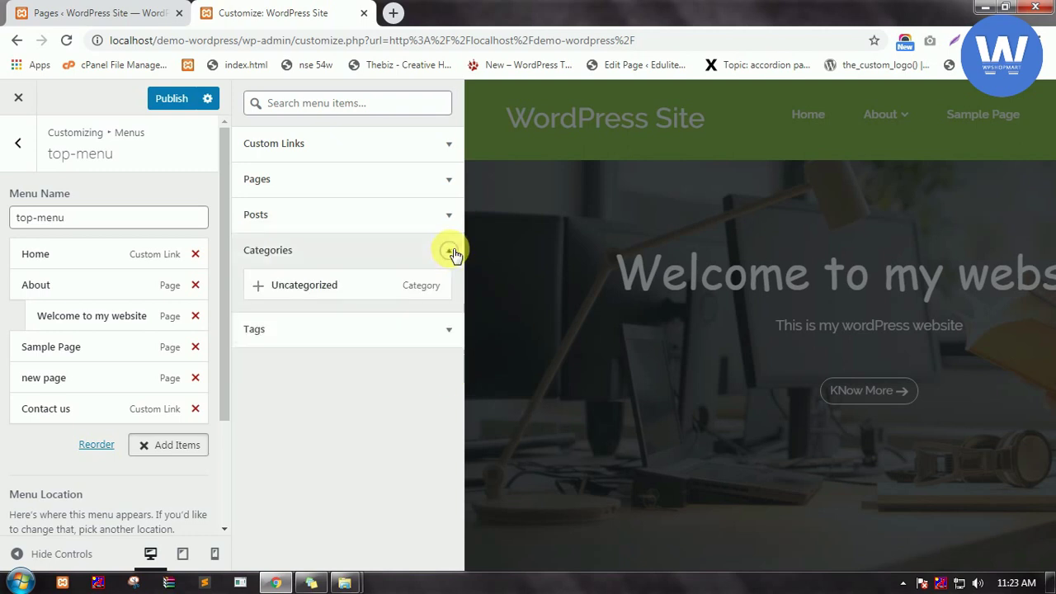
click(152, 450)
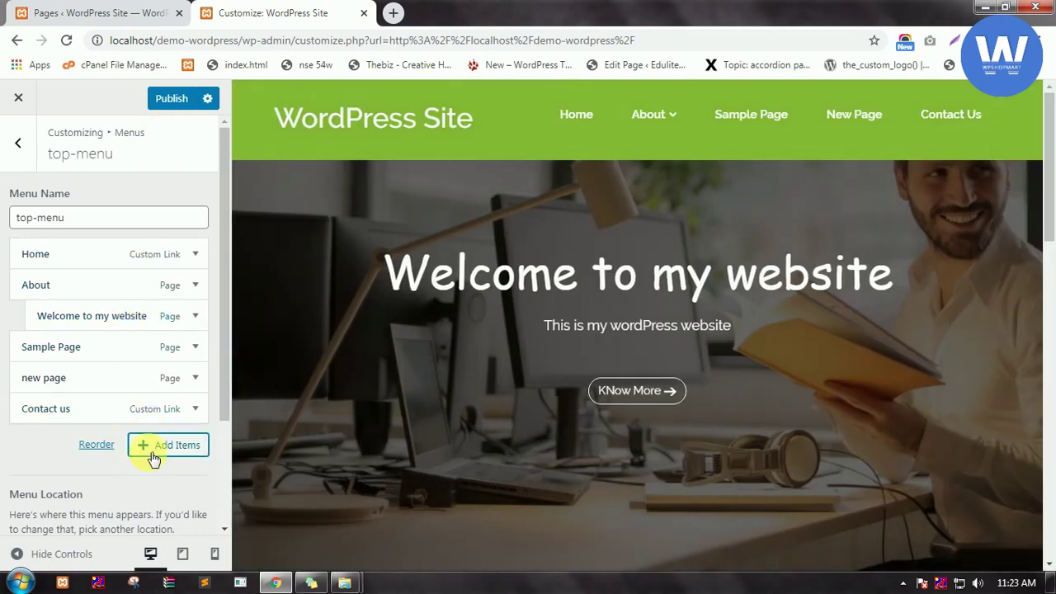
- Publish top-menu with its Contact us link and check the About submenu on the live site
scroll(152, 454, down, 2)
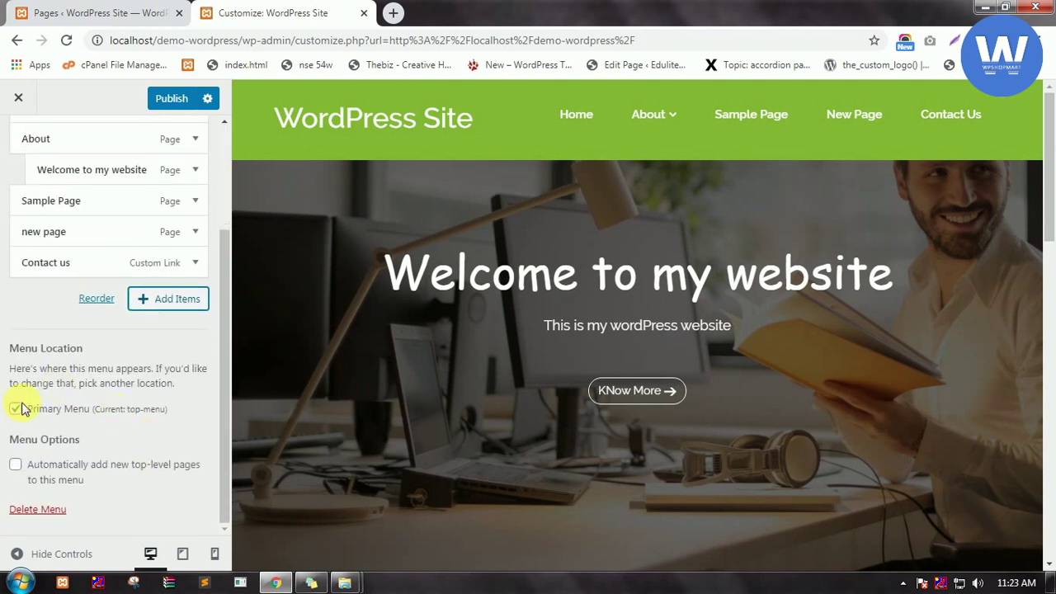
click(171, 101)
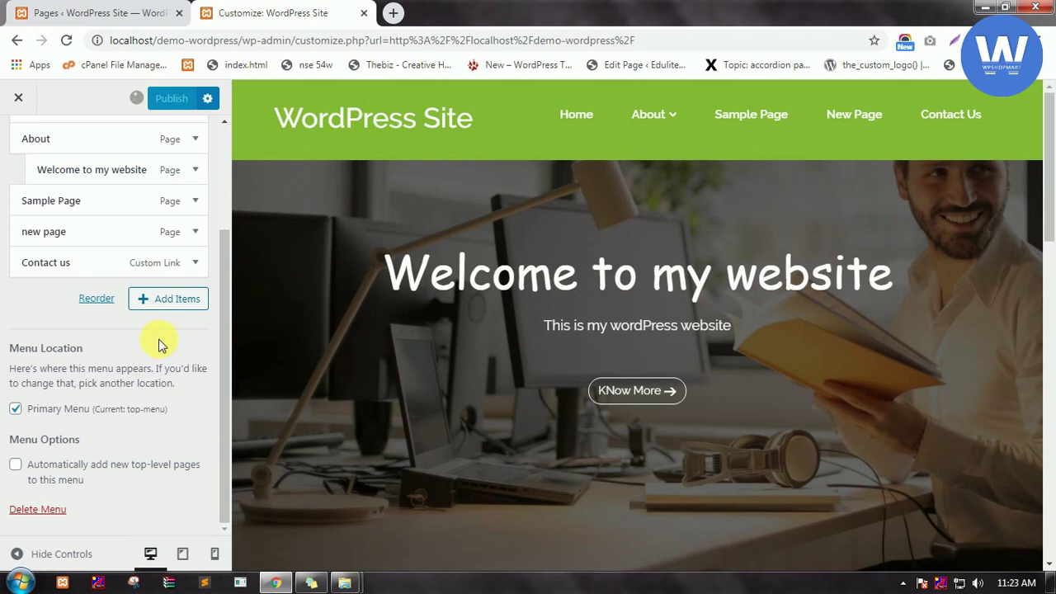
scroll(161, 345, up, 2)
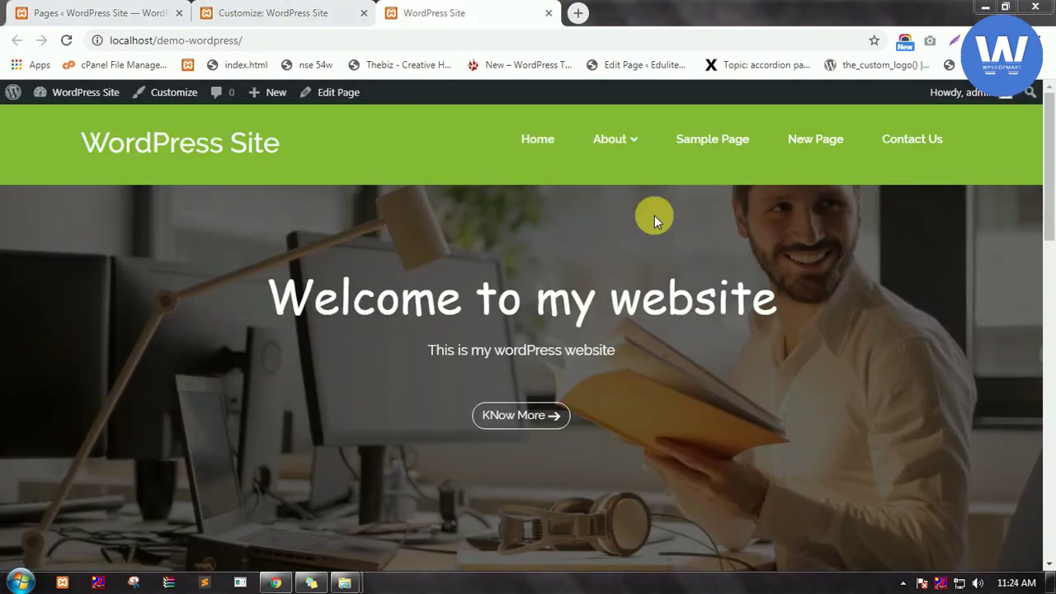
mouse_move(619, 147)
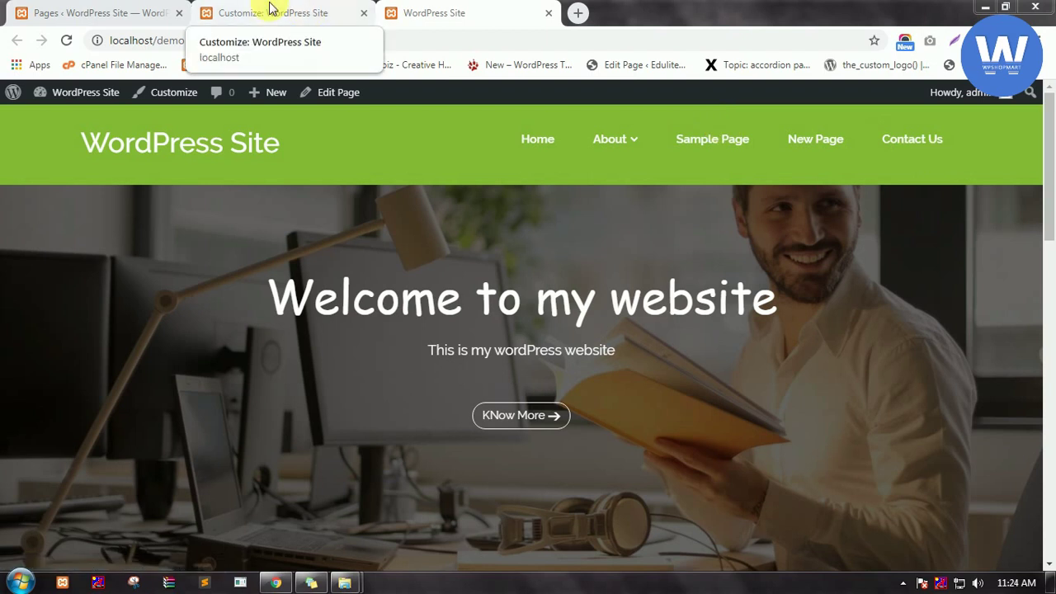
- Switch to the WordPress dashboard and open the Menus screen under Appearance
click(99, 13)
mouse_move(60, 346)
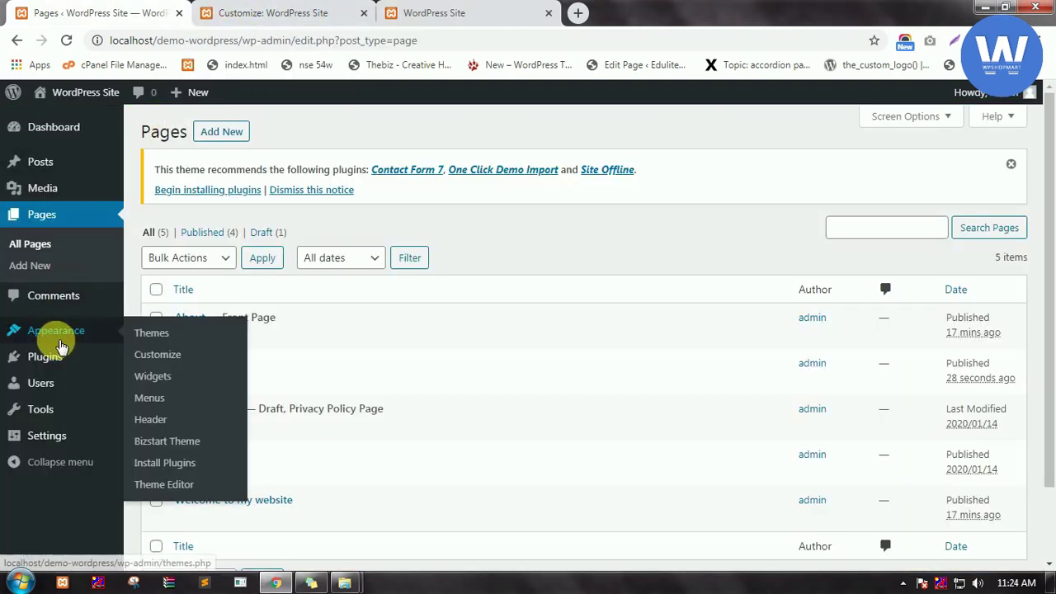
click(146, 409)
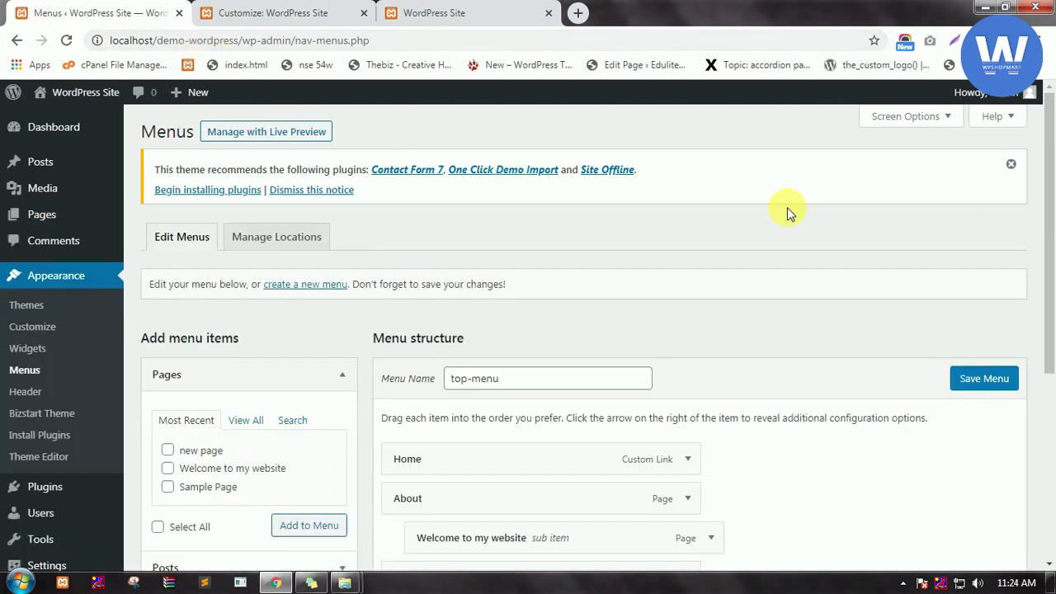
- Remove the new page item from the top-menu structure
scroll(530, 396, down, 2)
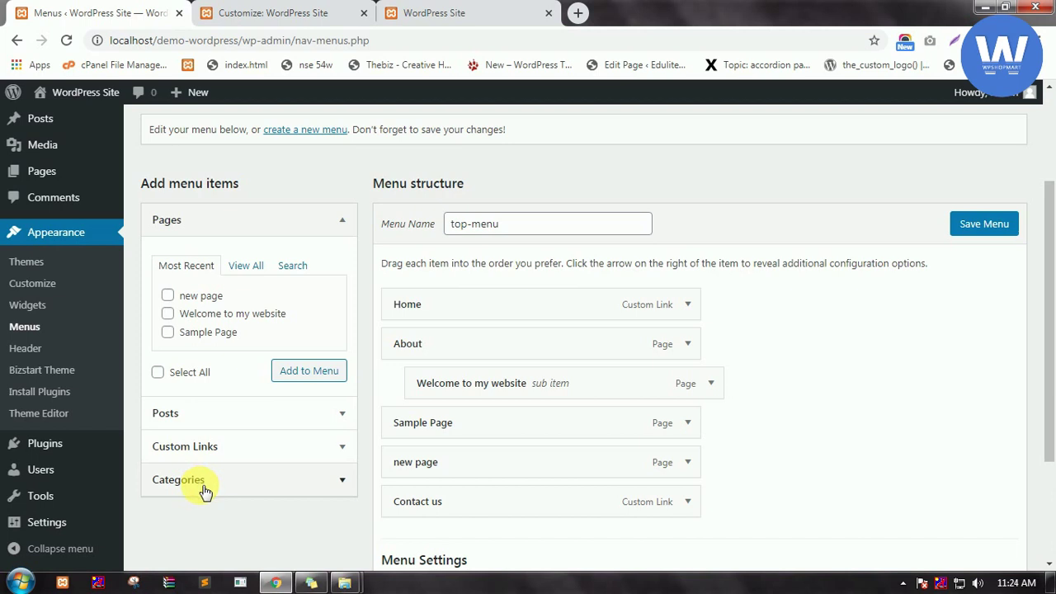
scroll(471, 400, down, 1)
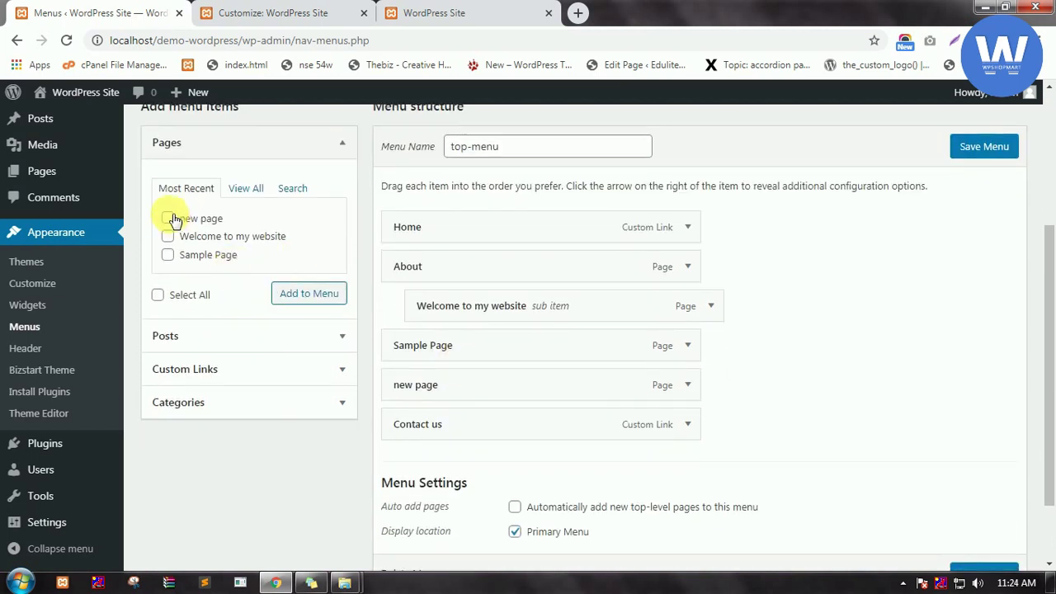
click(690, 386)
scroll(547, 420, down, 2)
click(407, 373)
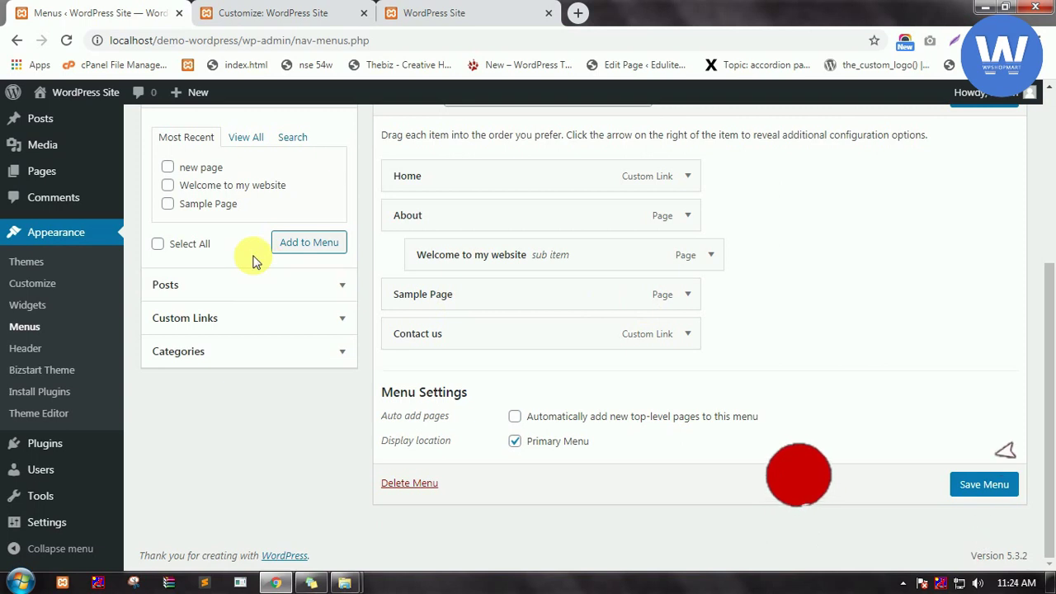
- Add new page to top-menu from the full list of pages, save the menu and view the live site
scroll(253, 261, up, 1)
click(246, 216)
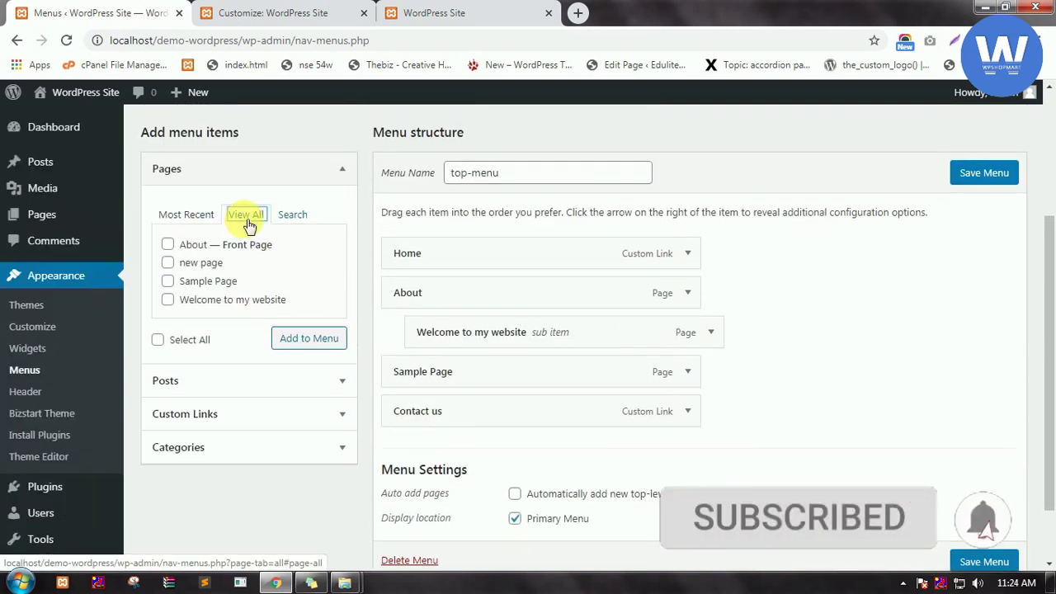
click(168, 262)
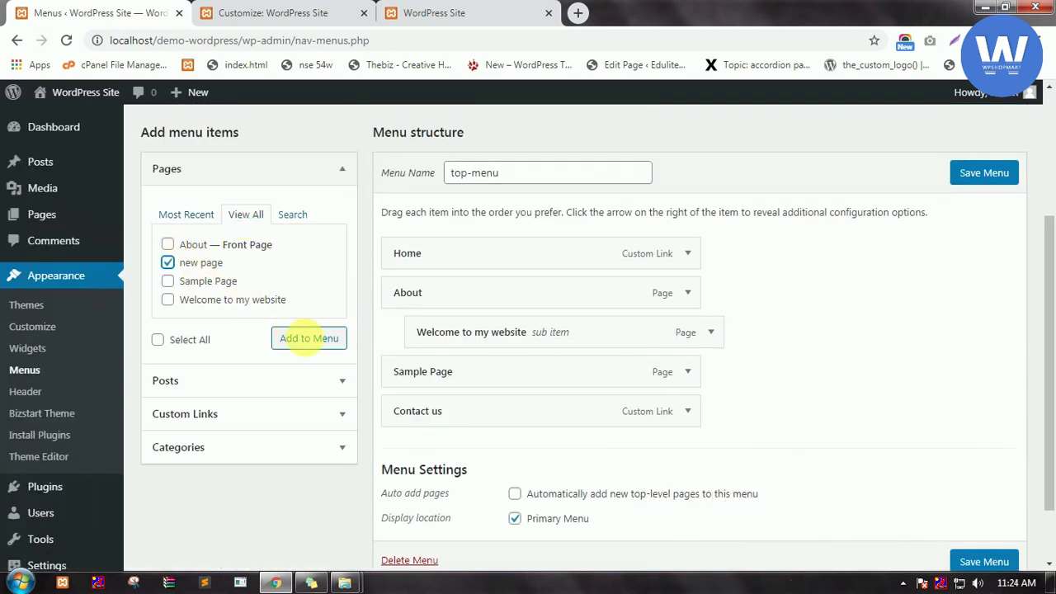
click(309, 340)
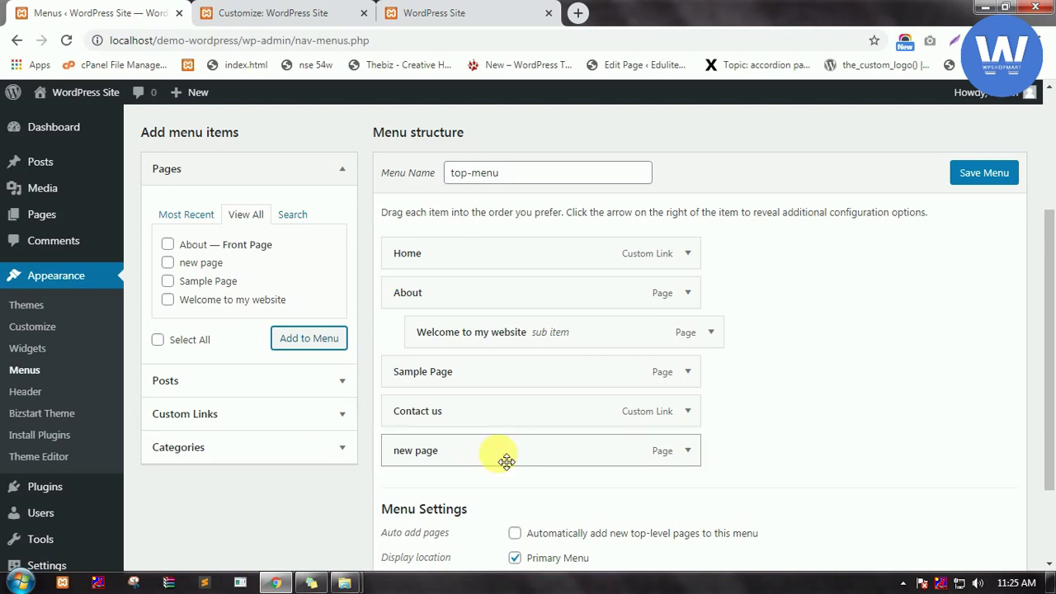
click(983, 174)
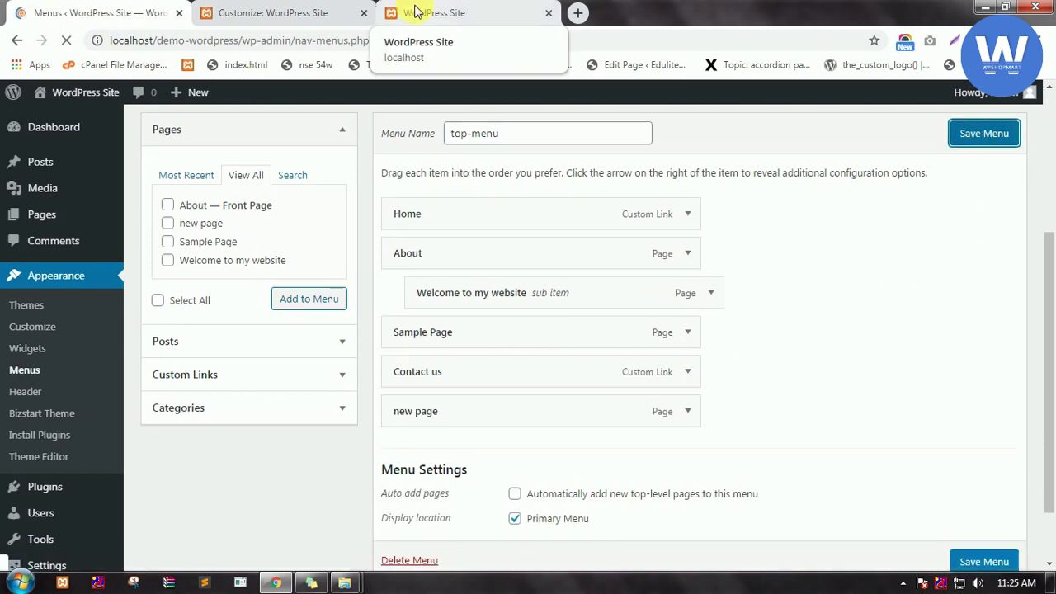
click(417, 11)
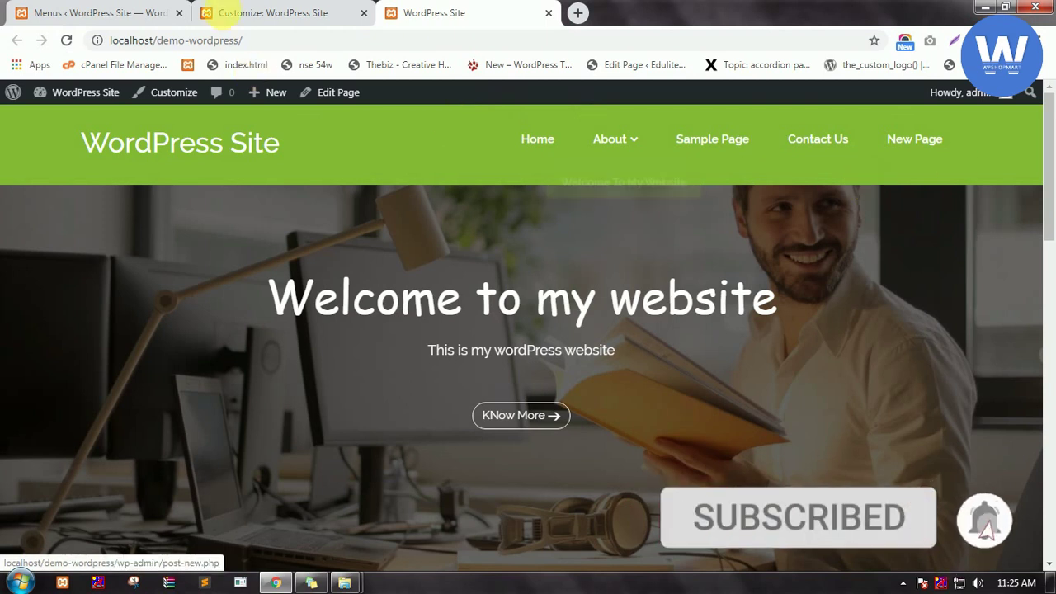
- Return to the Customizer, move new page directly above Sample Page in top-menu, and publish the new order
click(225, 12)
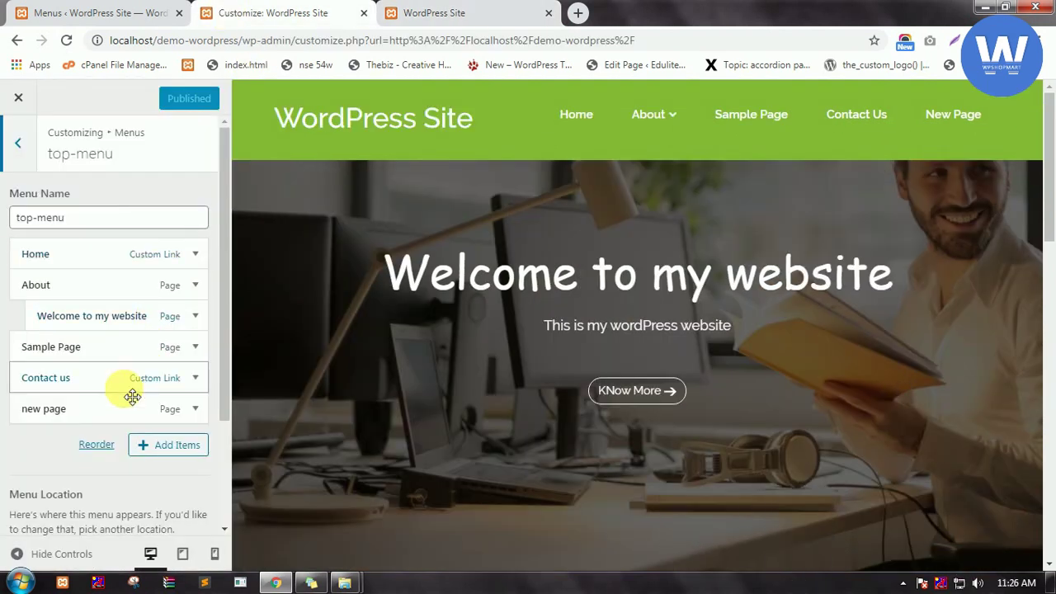
drag(141, 415, 159, 345)
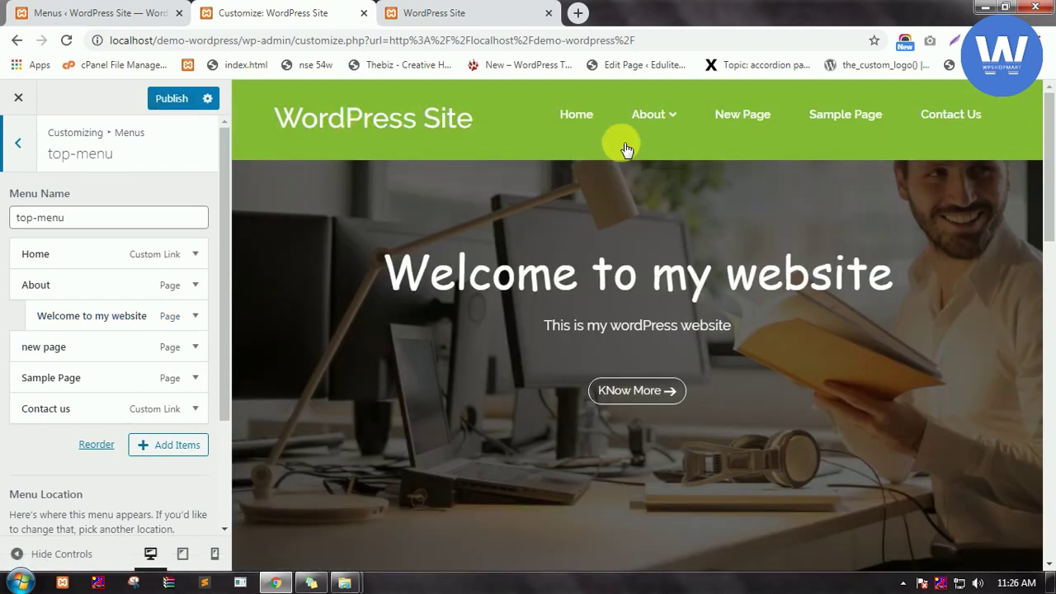
click(184, 109)
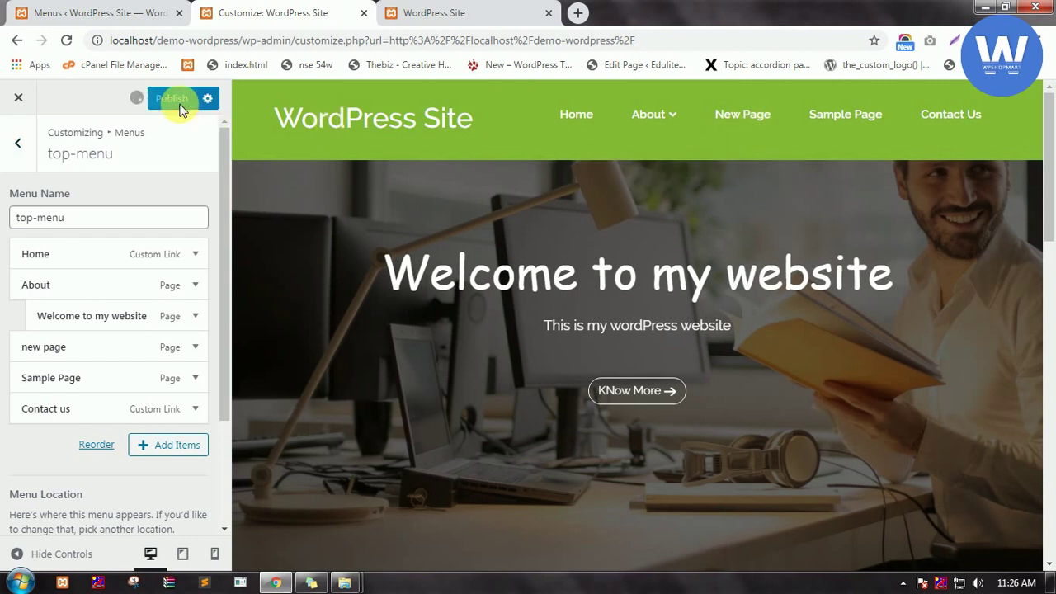
- Reload the live site and check its navigation menu, including the submenu under About
click(446, 9)
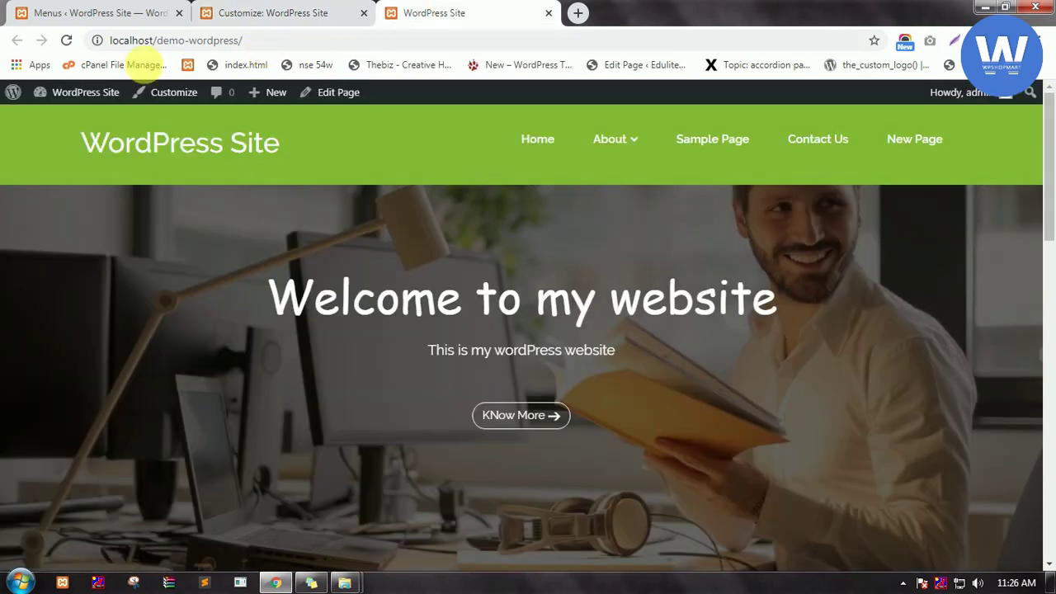
click(67, 41)
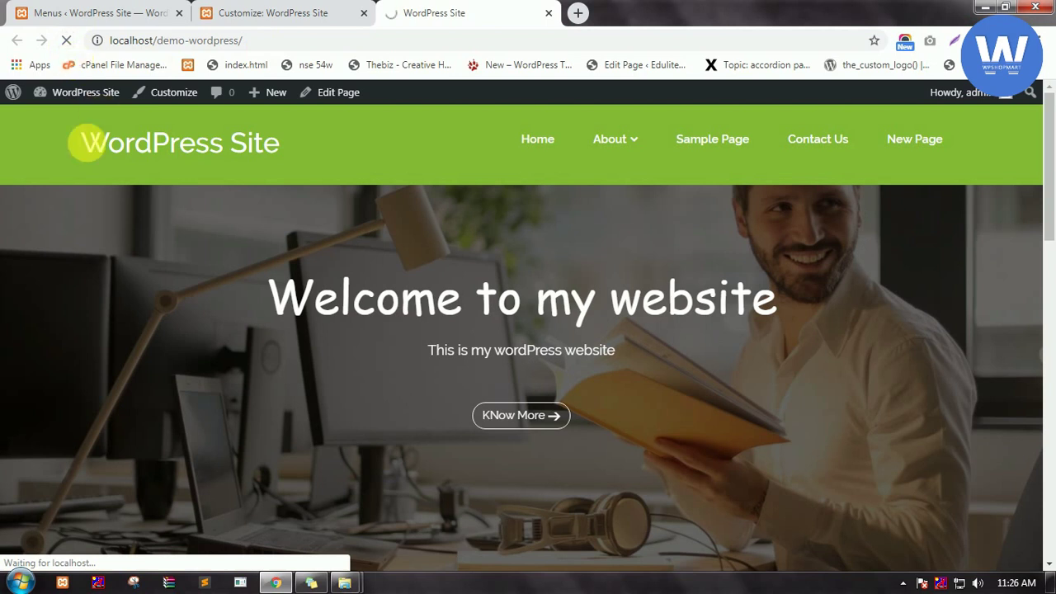
mouse_move(637, 149)
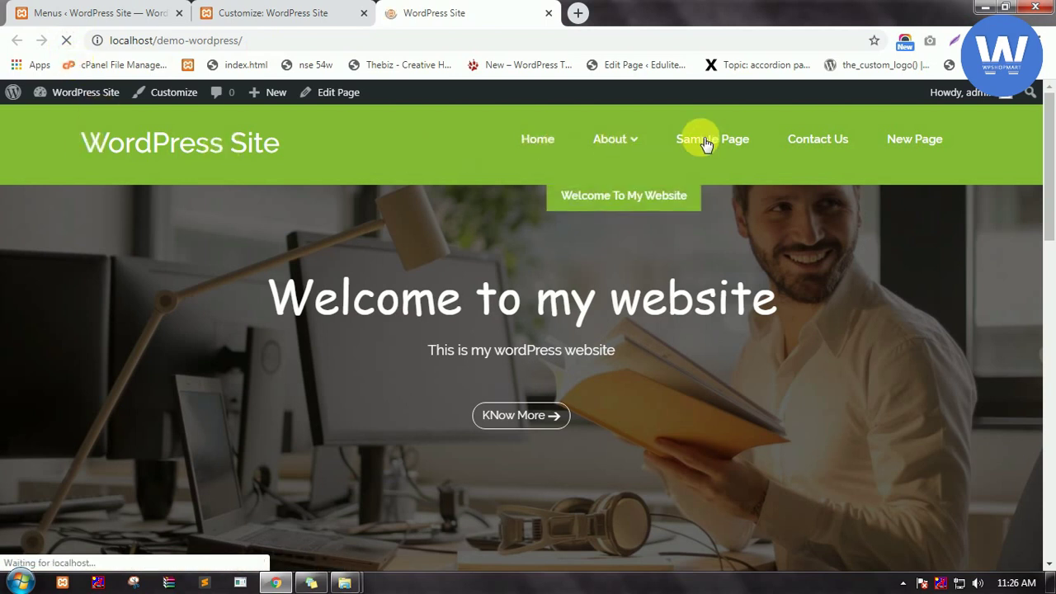